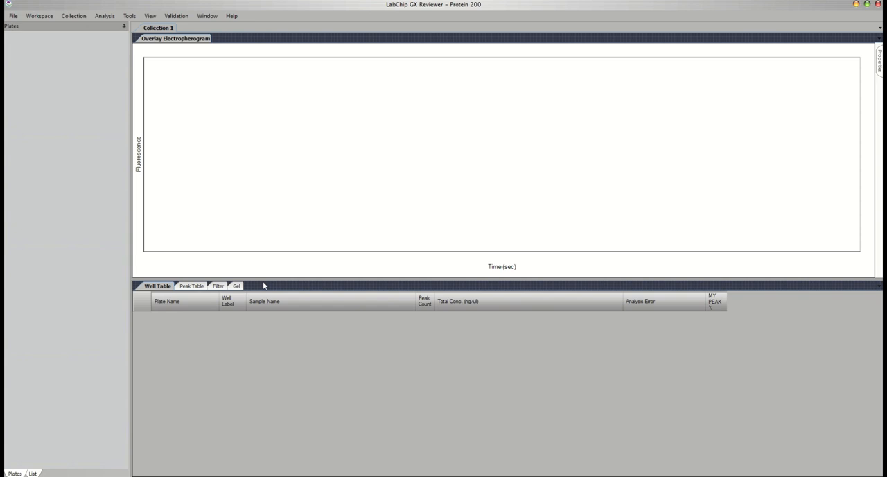
- Import the Training Plate data file and display the electropherograms of the first ladder and well B4
{"action": "left_click", "coordinate": [16, 17]}
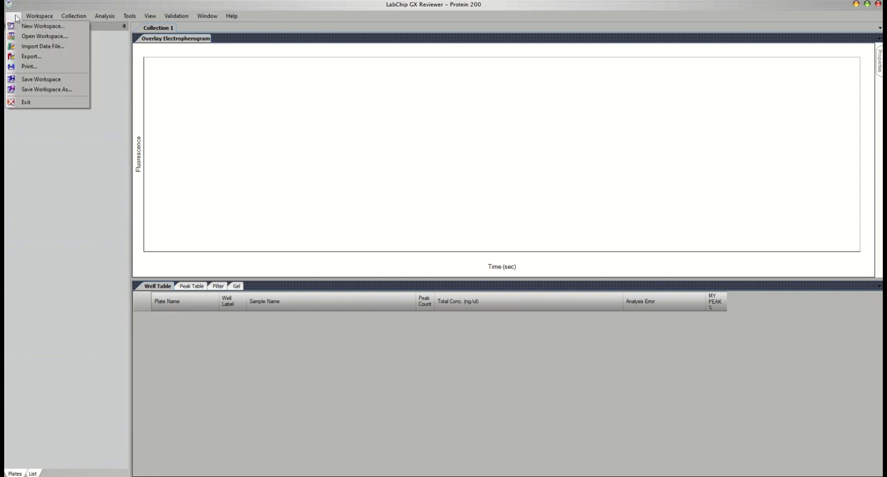
{"action": "left_click", "coordinate": [31, 46]}
{"action": "double_click", "coordinate": [110, 77]}
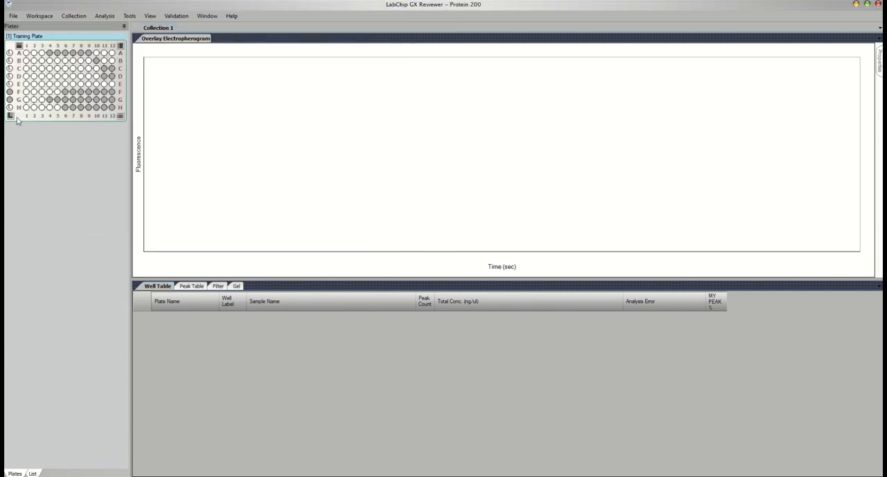
{"action": "left_click", "coordinate": [9, 54]}
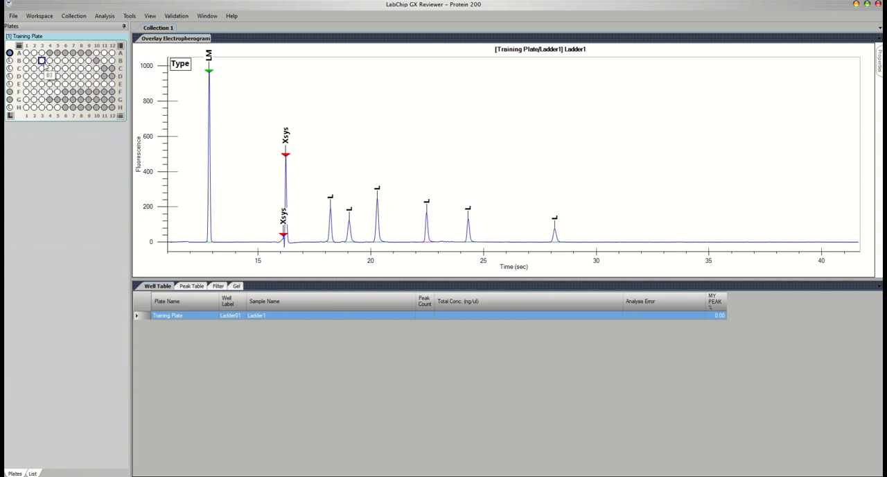
{"action": "left_click", "coordinate": [49, 61]}
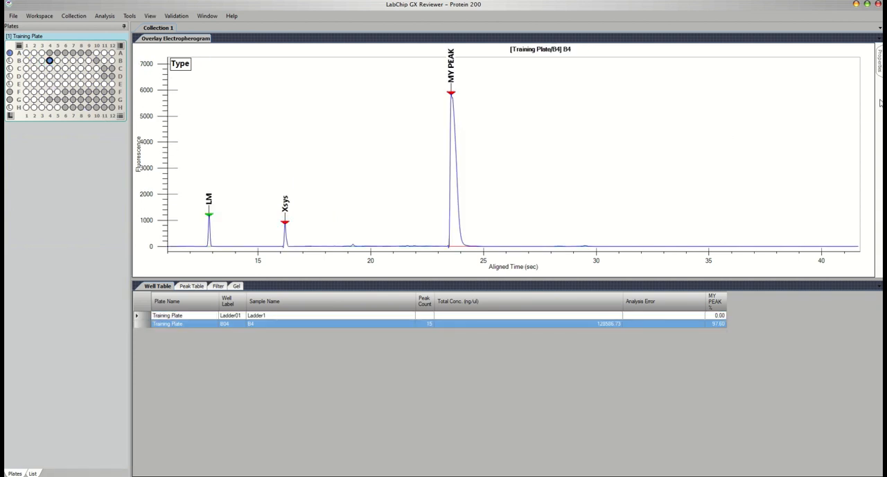
- Try Size [kDa] and Conc. (ng/ul) as the electropherogram's first peak annotation and settle on % Purity
{"action": "mouse_move", "coordinate": [879, 66]}
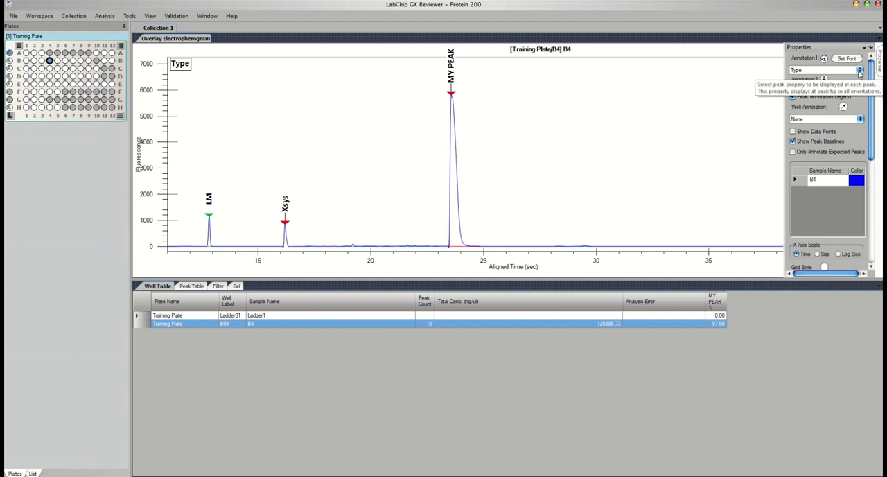
{"action": "left_click", "coordinate": [859, 71]}
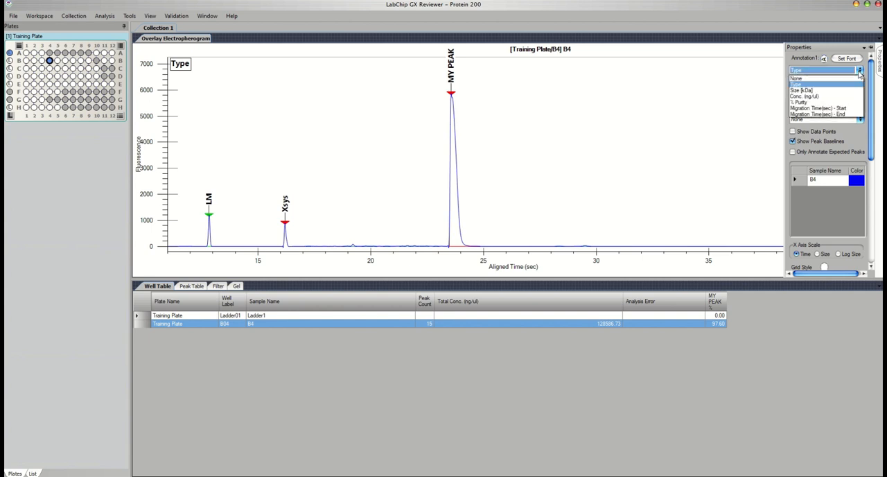
{"action": "left_click", "coordinate": [814, 92]}
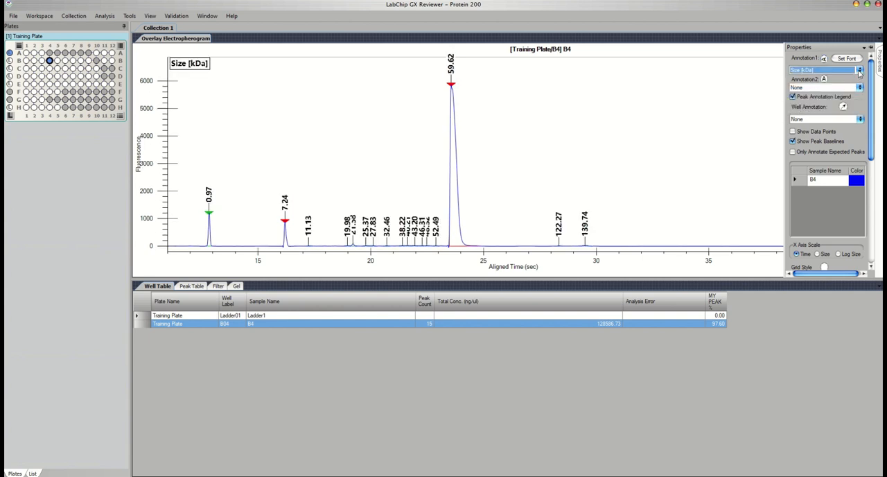
{"action": "left_click", "coordinate": [859, 71]}
{"action": "left_click", "coordinate": [814, 95]}
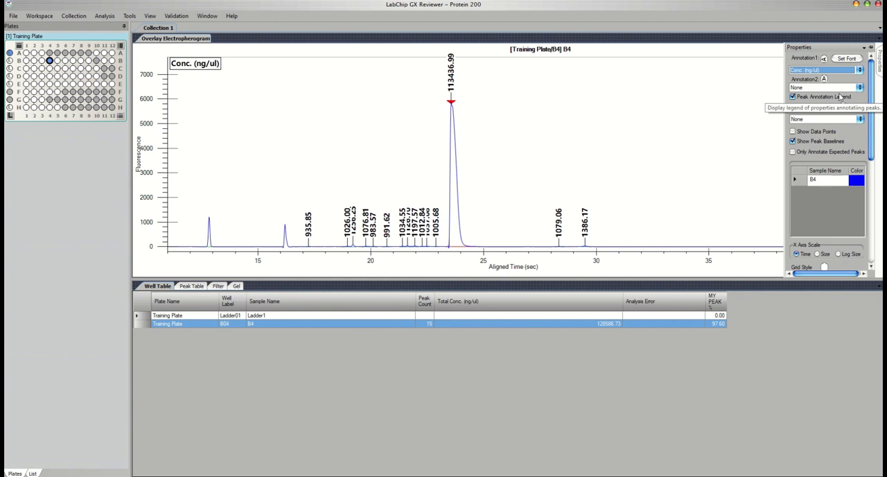
{"action": "left_click", "coordinate": [828, 71]}
{"action": "left_click", "coordinate": [821, 102]}
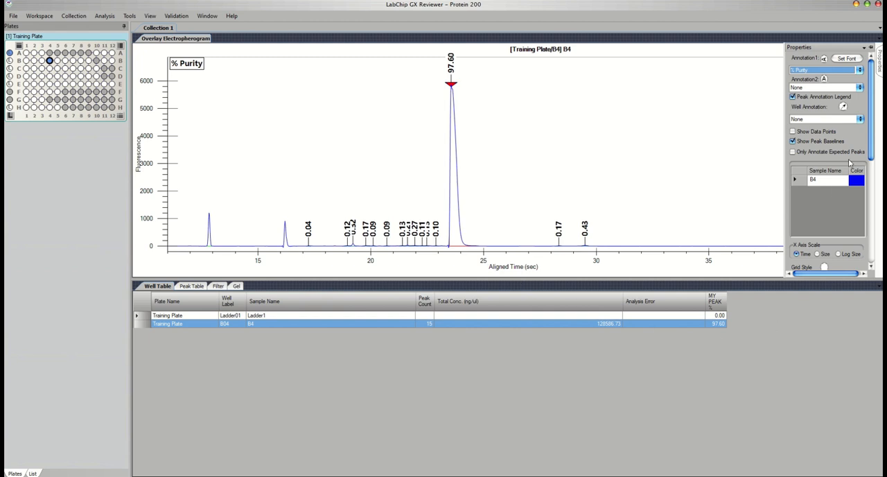
- Set the electropherogram's X axis scale to Size
{"action": "left_click_drag", "start_coordinate": [874, 153], "coordinate": [870, 196]}
{"action": "left_click", "coordinate": [818, 174]}
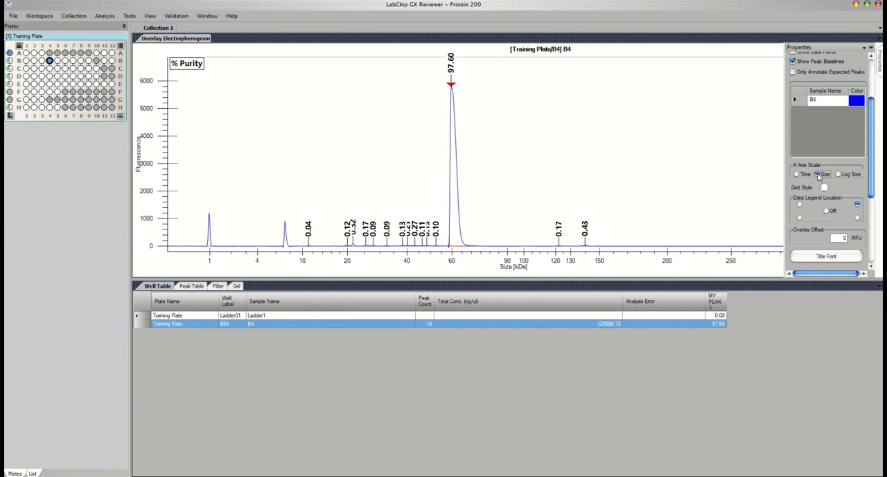
{"action": "scroll", "coordinate": [821, 177], "scroll_direction": "down", "scroll_amount": 2}
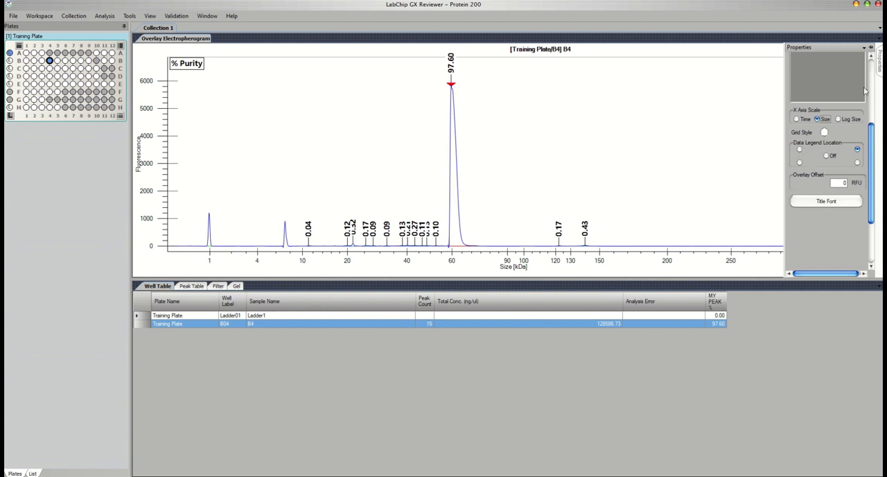
- Show the gel view with wells B1 to B3 added, and widen its lanes to less than the auto-fit width
{"action": "left_click", "coordinate": [235, 286]}
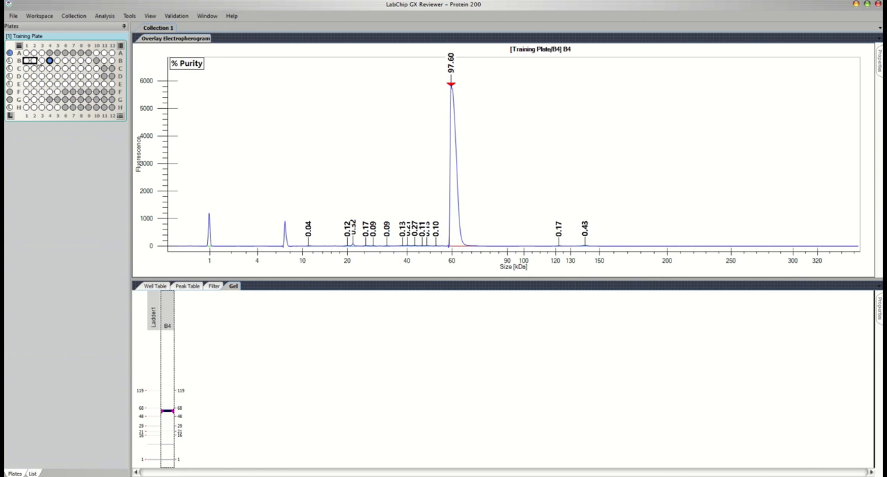
{"action": "left_click_drag", "start_coordinate": [26, 61], "coordinate": [42, 62]}
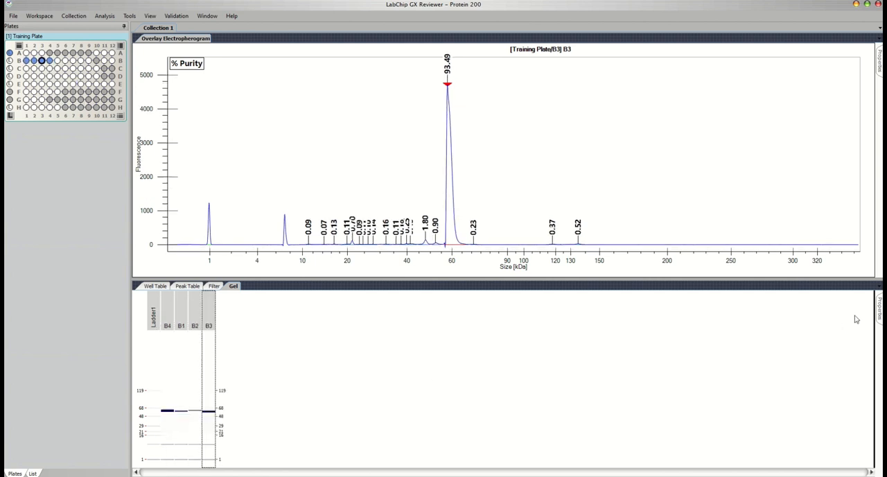
{"action": "mouse_move", "coordinate": [876, 311]}
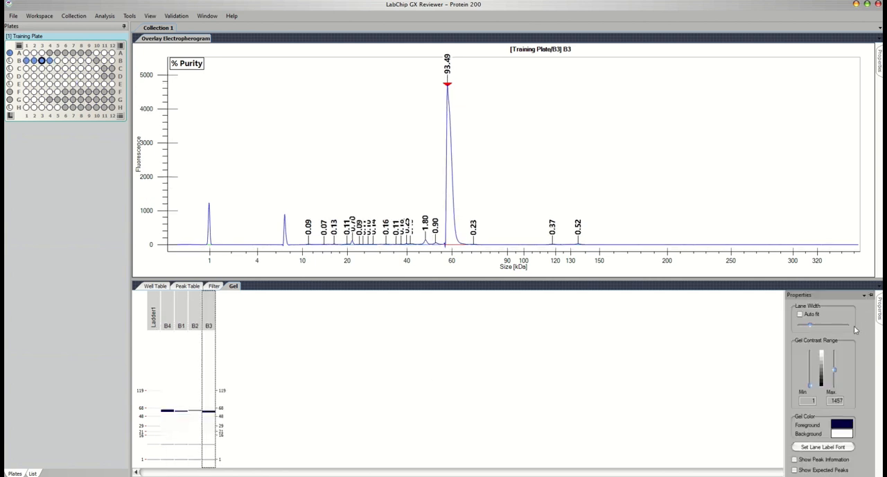
{"action": "left_click", "coordinate": [800, 314]}
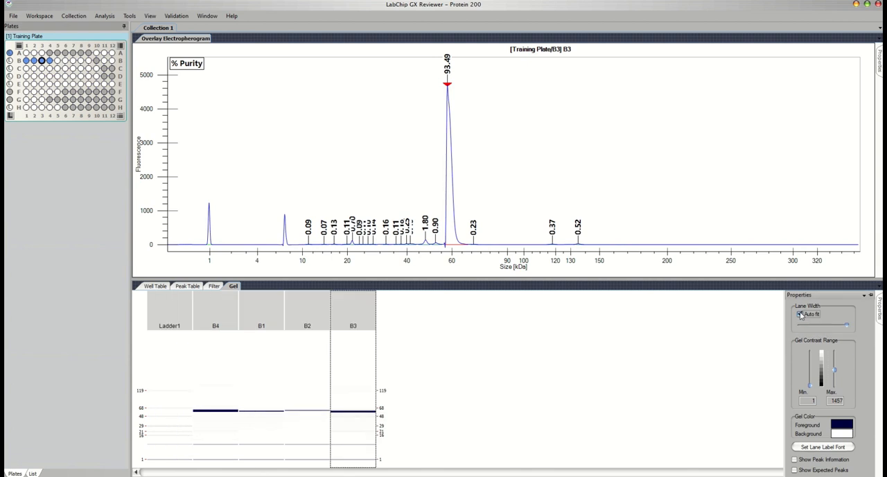
{"action": "left_click_drag", "start_coordinate": [846, 325], "coordinate": [828, 326]}
- Lower the gel contrast range maximum to 666 and change the gel foreground colour to bright blue
{"action": "left_click_drag", "start_coordinate": [833, 370], "coordinate": [834, 374]}
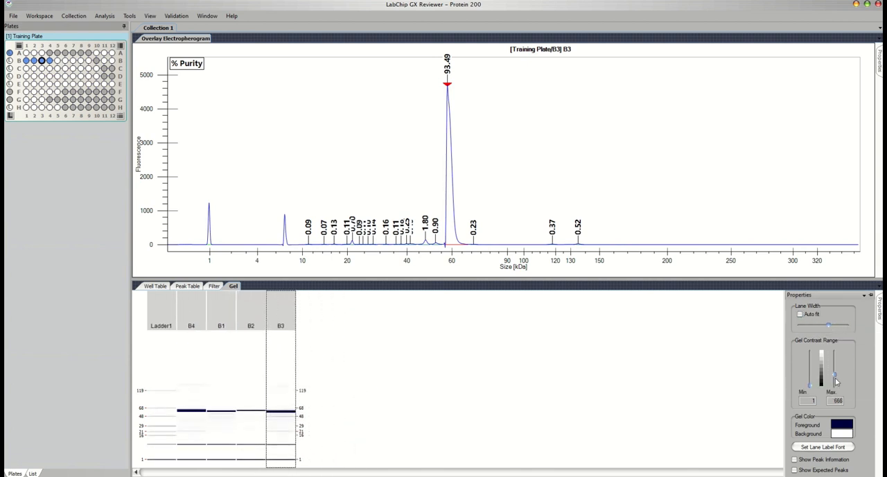
{"action": "left_click", "coordinate": [842, 425]}
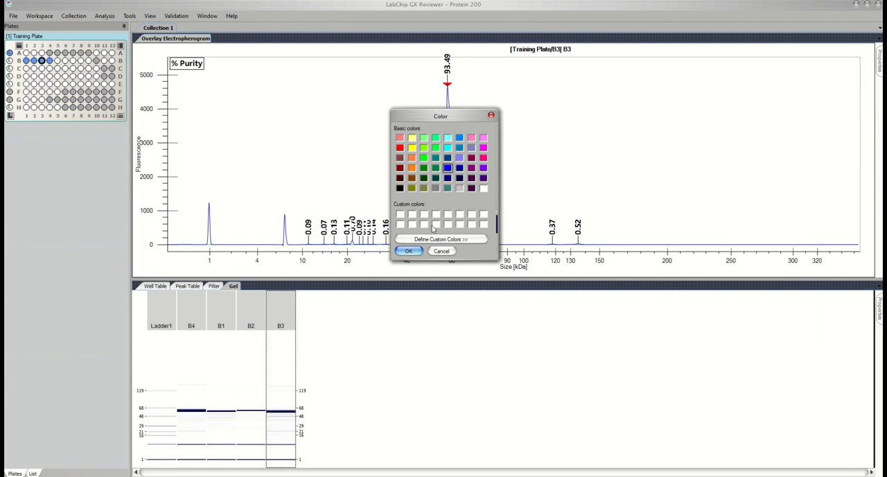
{"action": "left_click", "coordinate": [417, 251]}
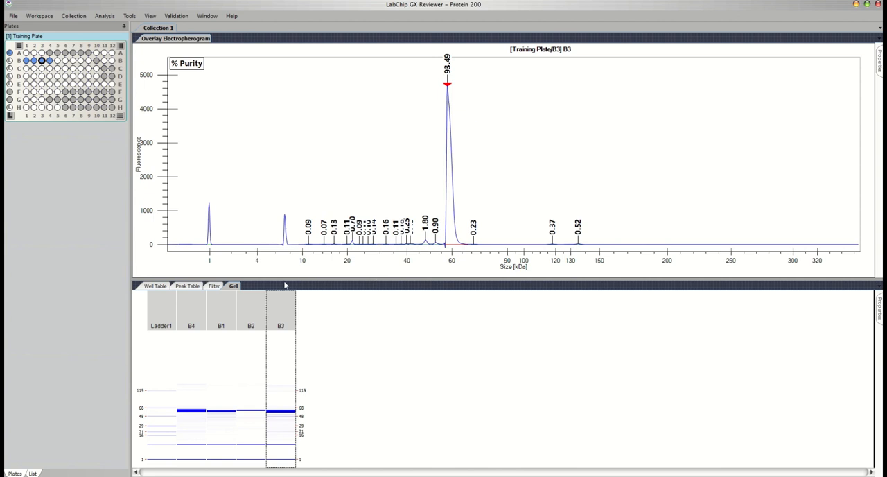
- Check the peak table, and replace the Analysis Error column with Ladder Quality Score in the well table
{"action": "left_click", "coordinate": [177, 288]}
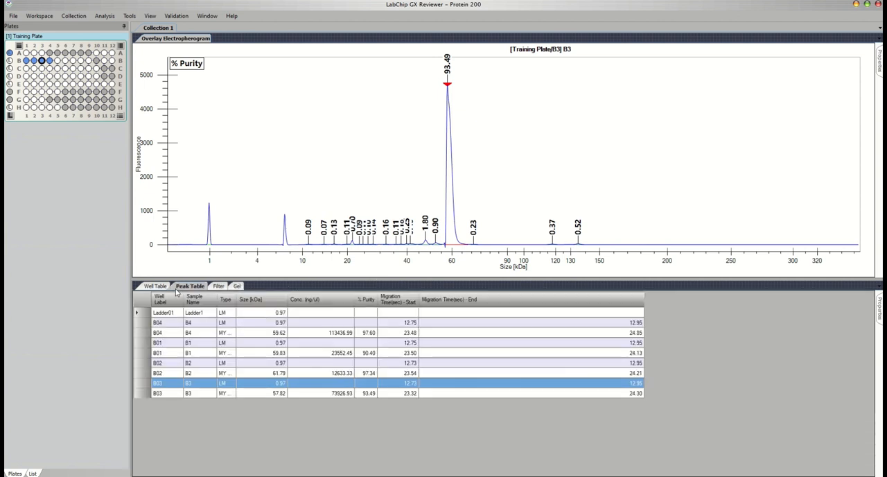
{"action": "left_click", "coordinate": [159, 286]}
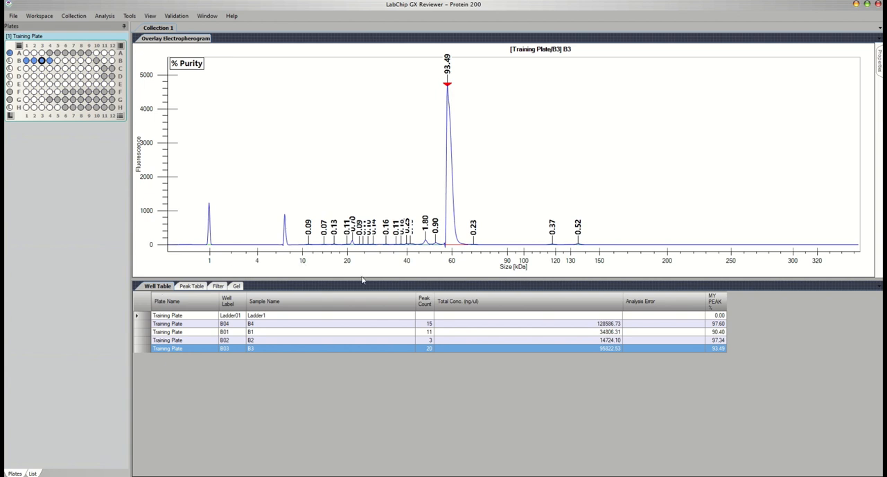
{"action": "right_click", "coordinate": [378, 306]}
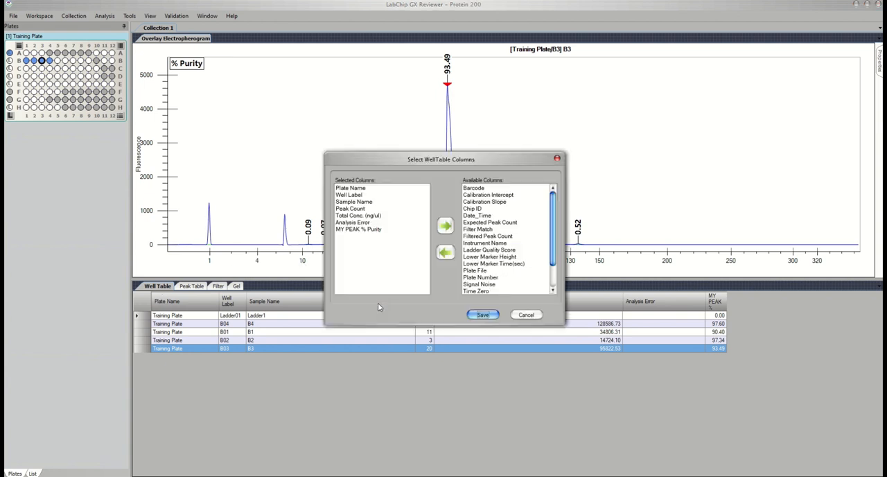
{"action": "left_click", "coordinate": [367, 222]}
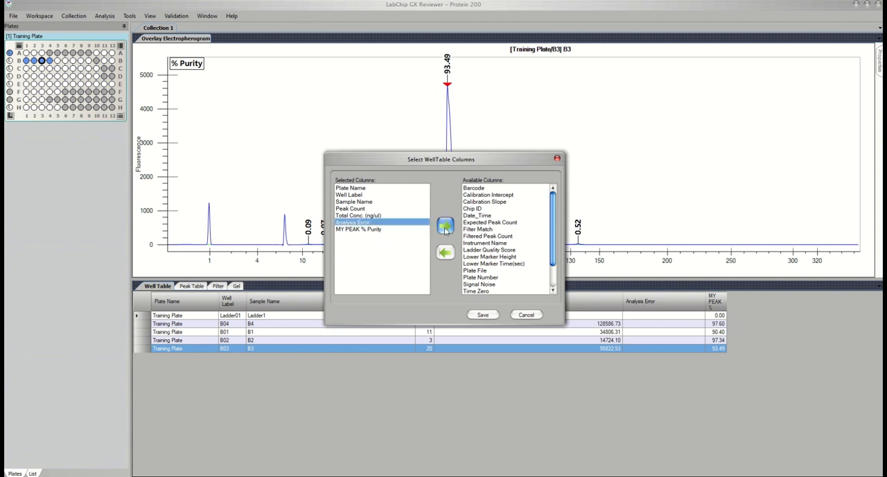
{"action": "left_click", "coordinate": [446, 229]}
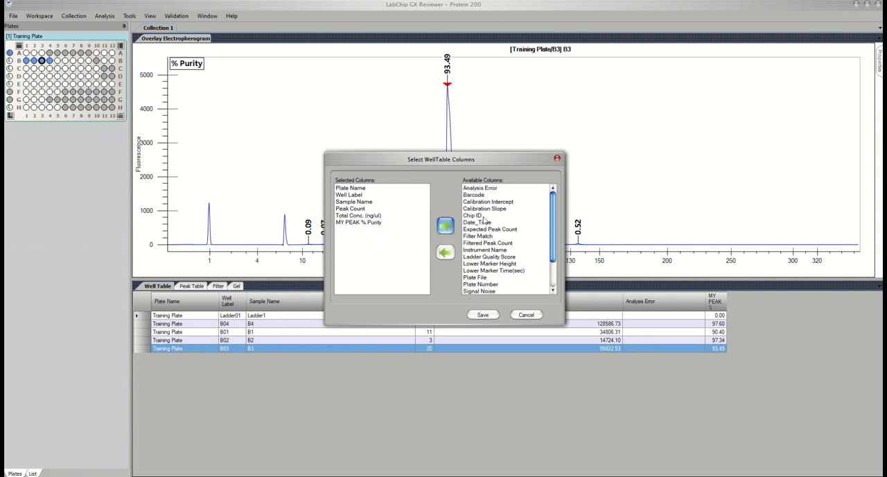
{"action": "left_click", "coordinate": [491, 257]}
{"action": "left_click", "coordinate": [446, 252]}
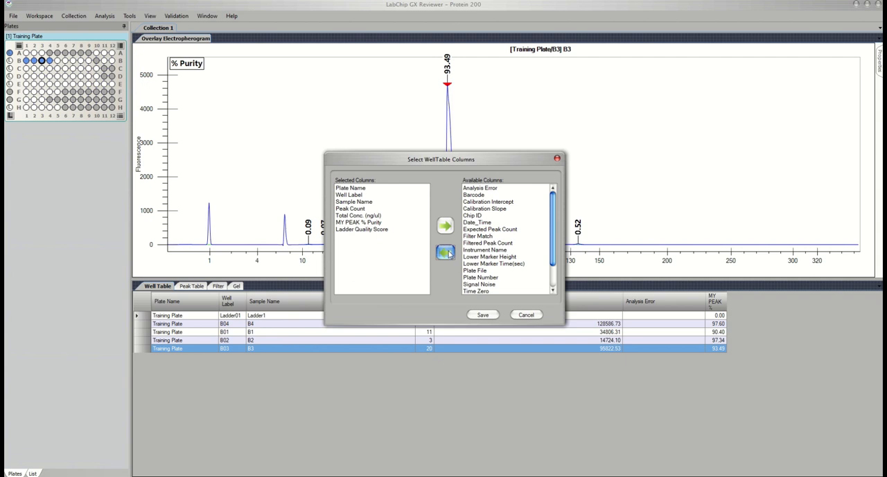
{"action": "left_click", "coordinate": [482, 314]}
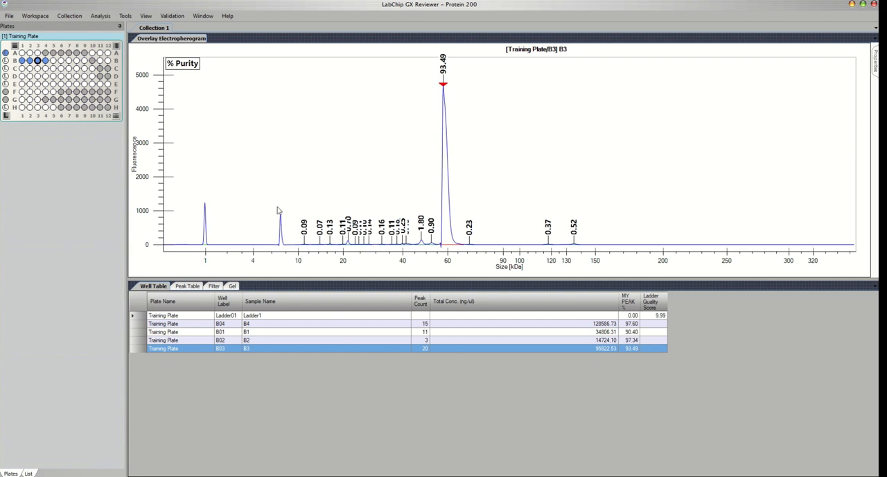
- Open the plate's analysis settings and review the ladder alignment and analysis parameters
{"action": "left_click", "coordinate": [99, 20]}
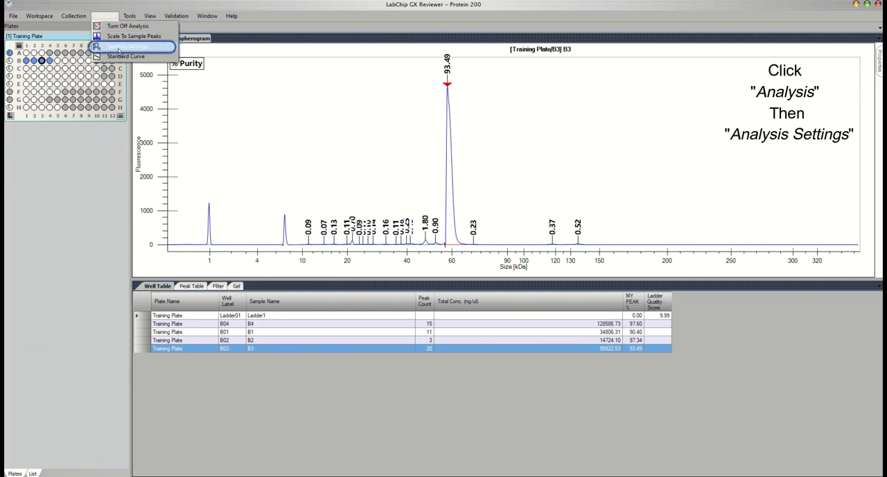
{"action": "left_click", "coordinate": [119, 47]}
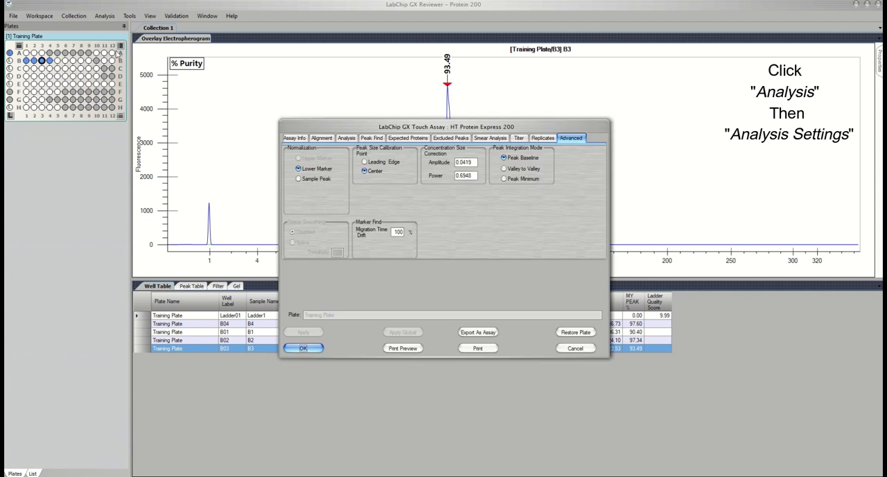
{"action": "left_click", "coordinate": [316, 138]}
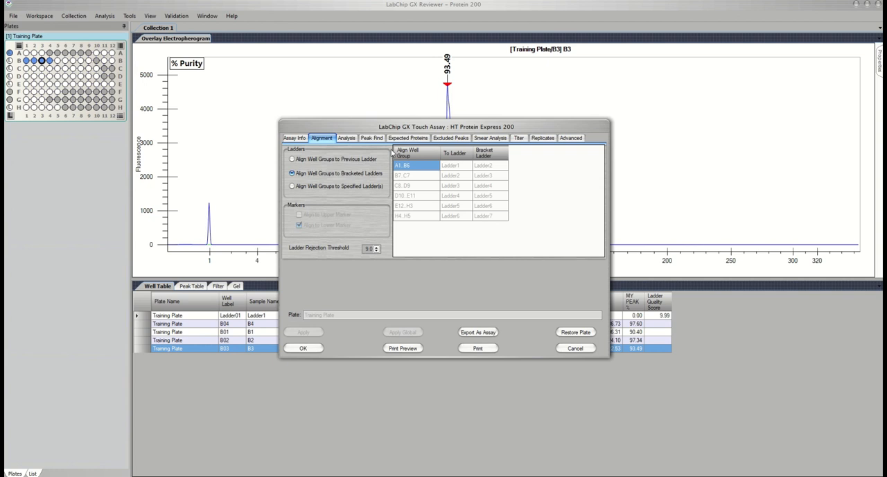
{"action": "left_click", "coordinate": [346, 138]}
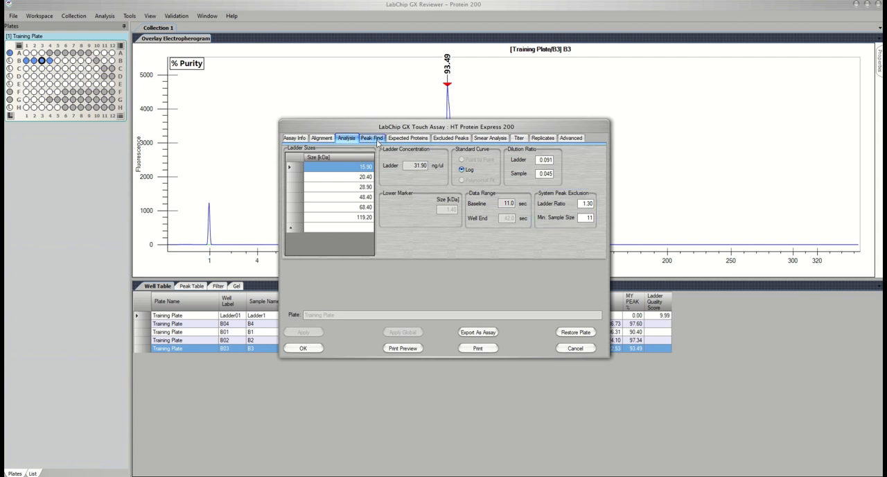
- Set the peak find baseline algorithm to Zero Baseline and apply it, keeping the electropherogram in view beside the settings
{"action": "left_click", "coordinate": [377, 140]}
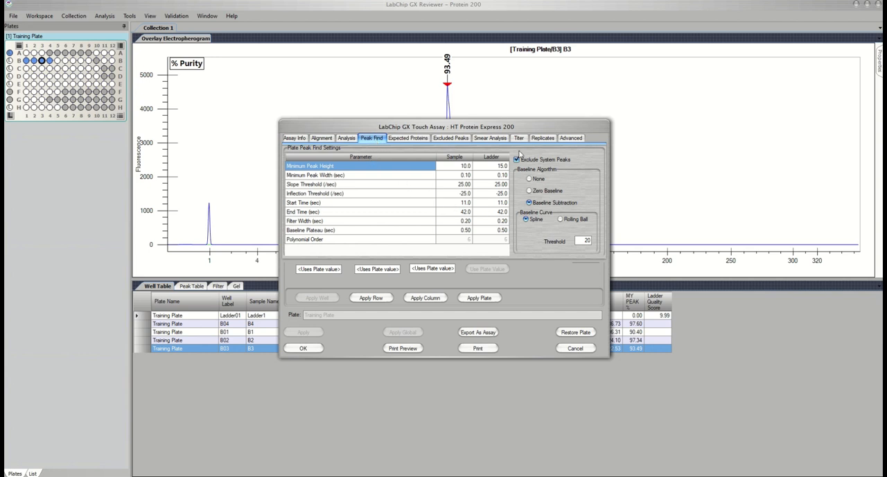
{"action": "left_click_drag", "start_coordinate": [521, 129], "coordinate": [775, 82]}
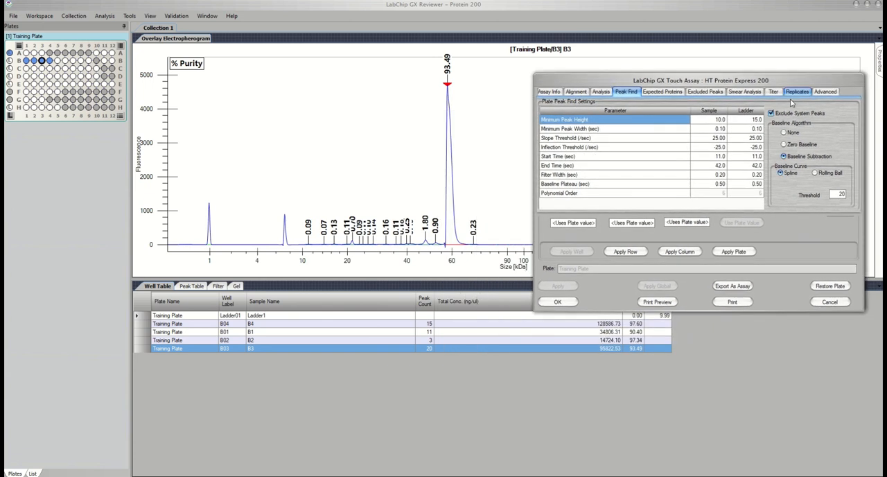
{"action": "left_click", "coordinate": [784, 144]}
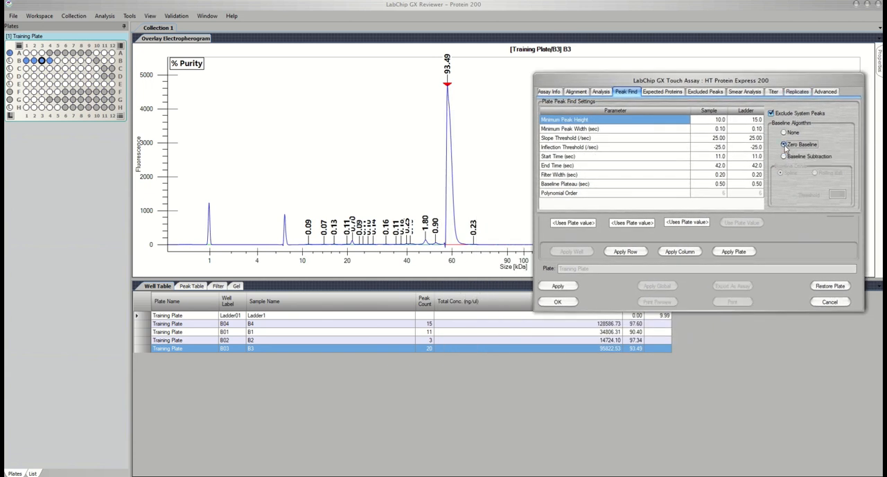
{"action": "left_click", "coordinate": [567, 287]}
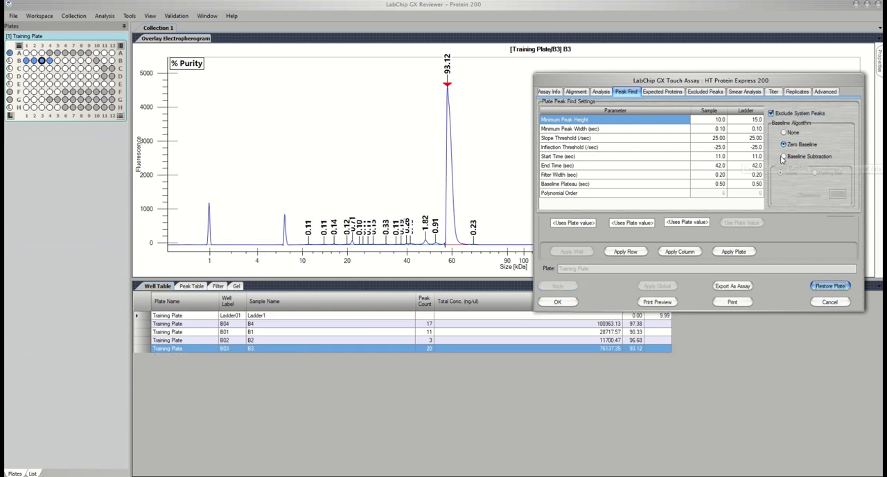
- Change the colour of the 60 kDa expected protein MY PEAK to bright green and apply the change
{"action": "left_click", "coordinate": [673, 92]}
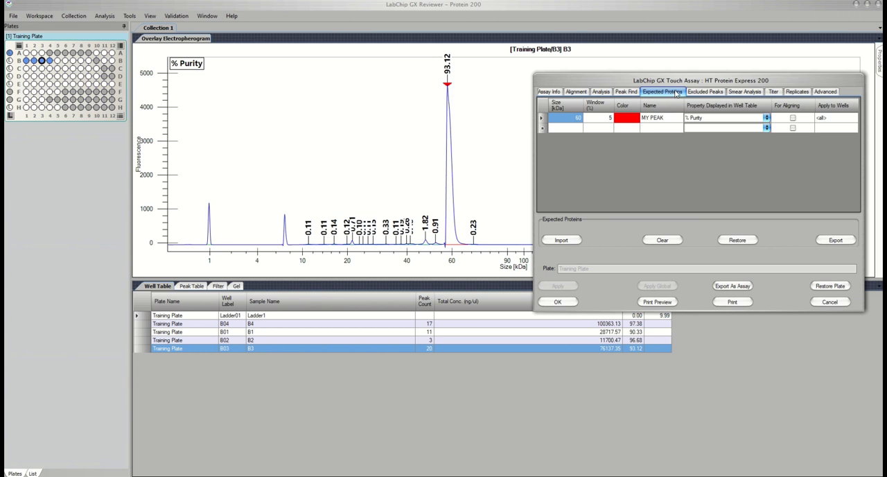
{"action": "left_click", "coordinate": [629, 121]}
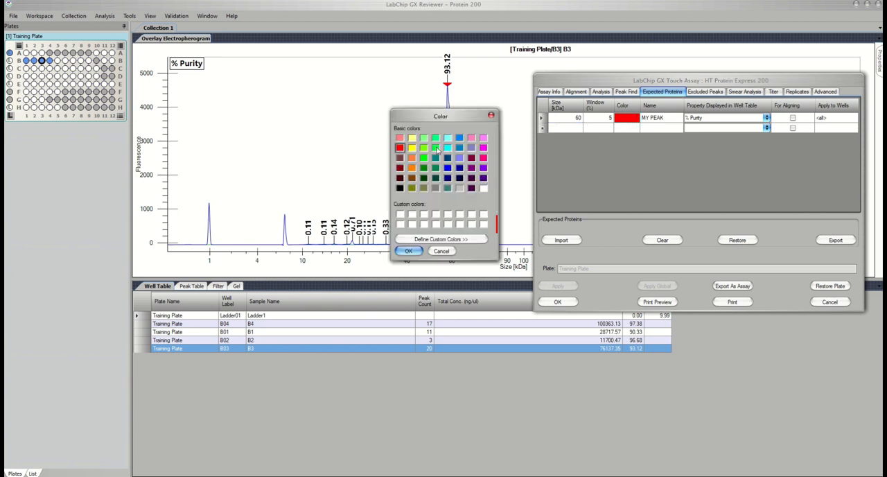
{"action": "left_click", "coordinate": [436, 148]}
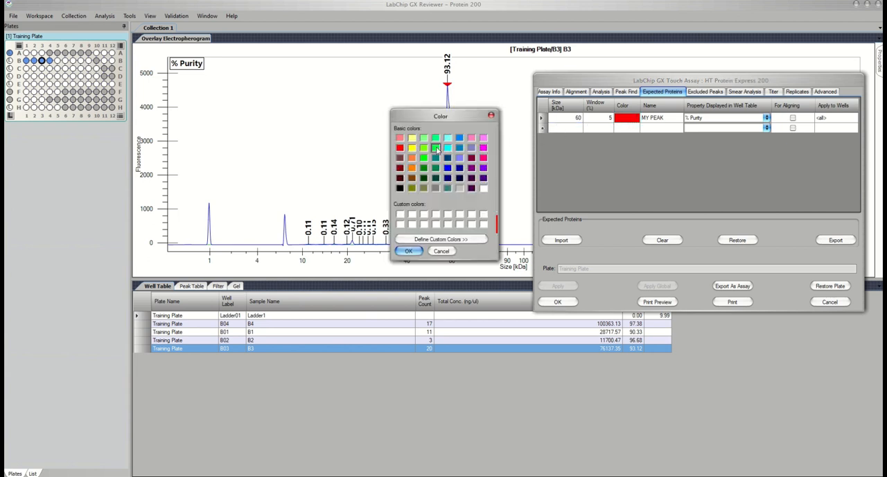
{"action": "left_click", "coordinate": [412, 251]}
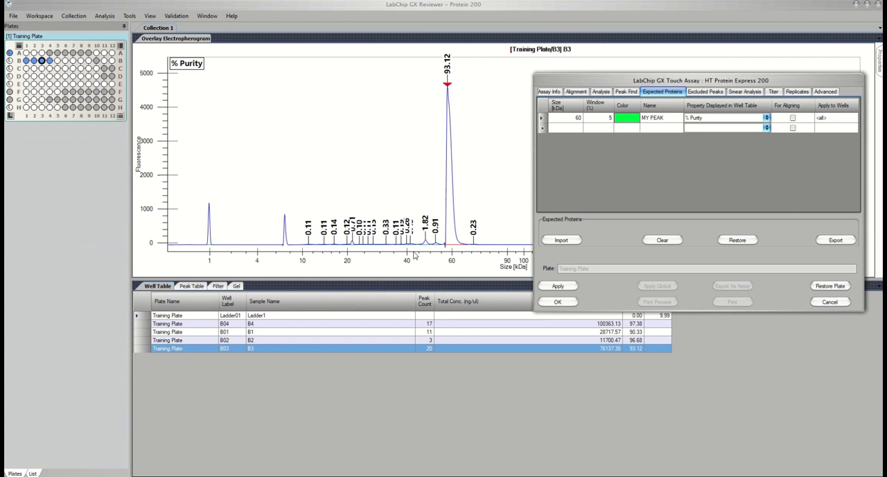
{"action": "left_click", "coordinate": [558, 285]}
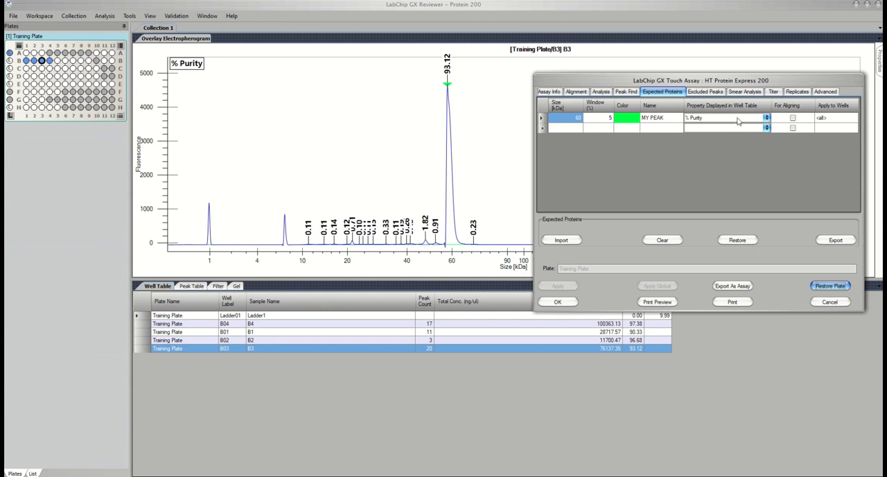
- Review the plate's excluded peaks, smear analysis, titer and replicates settings, keeping the well table's expected protein column in view
{"action": "left_click_drag", "start_coordinate": [743, 81], "coordinate": [744, 49]}
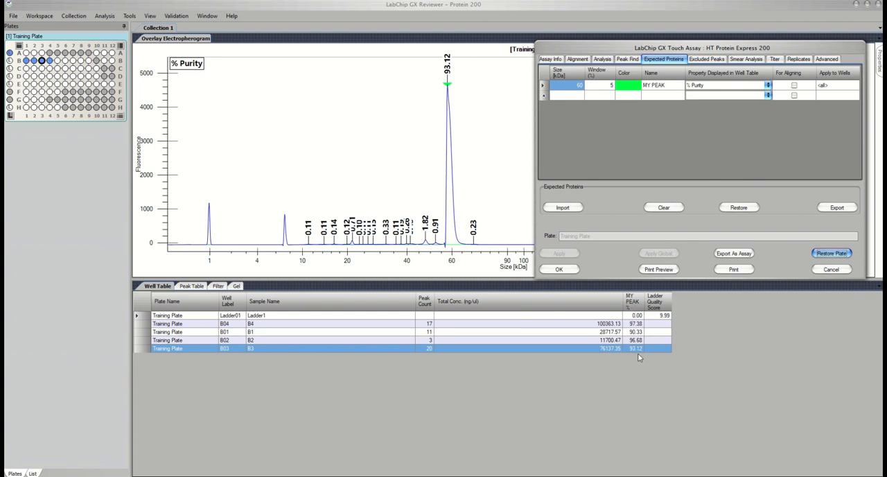
{"action": "left_click", "coordinate": [706, 58]}
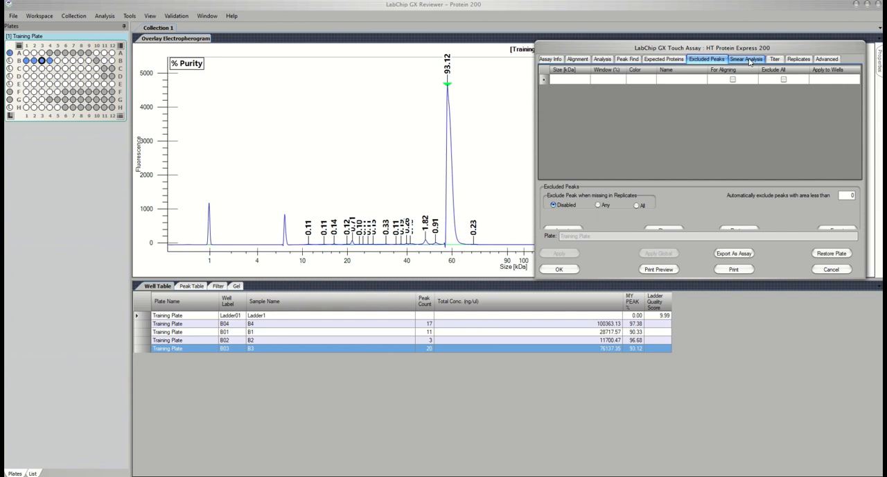
{"action": "left_click", "coordinate": [748, 60]}
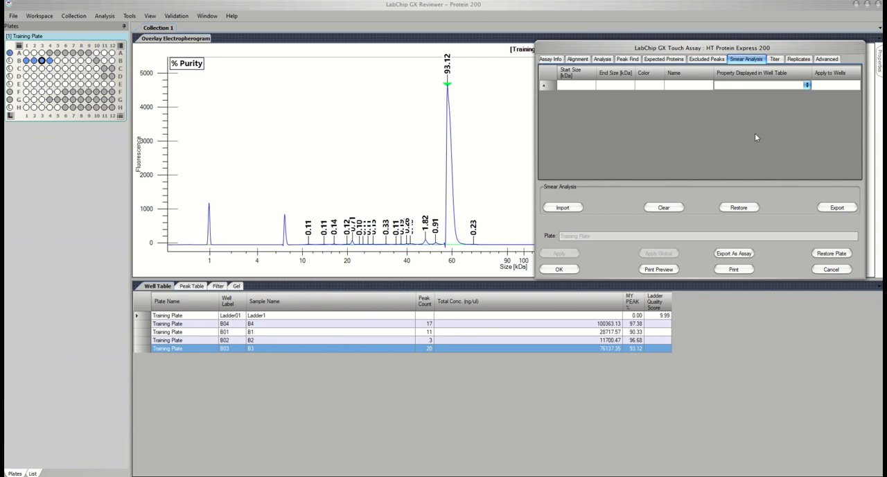
{"action": "left_click", "coordinate": [775, 59]}
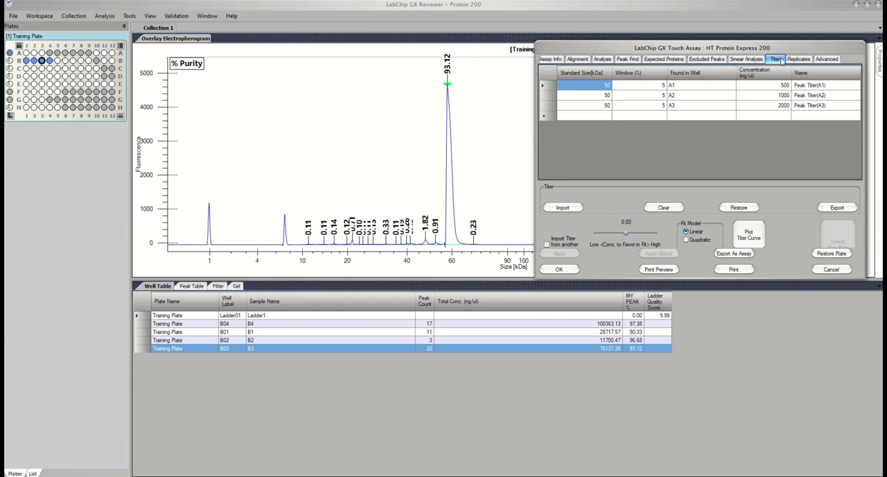
{"action": "left_click", "coordinate": [802, 61]}
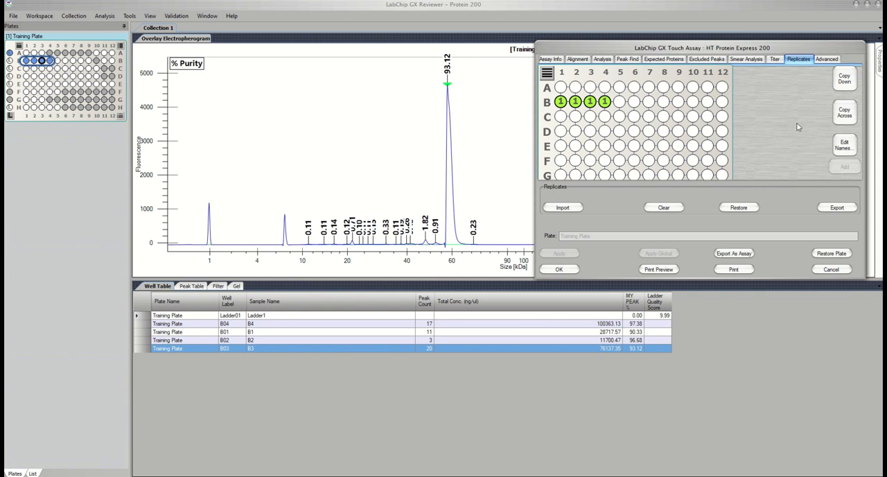
- Set the advanced peak integration mode to Valley to Valley, apply it and close the analysis settings
{"action": "left_click", "coordinate": [829, 60]}
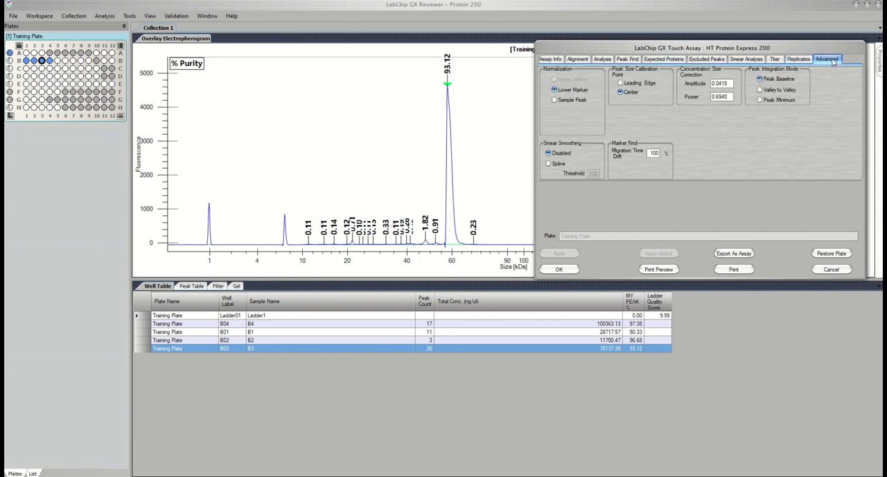
{"action": "left_click", "coordinate": [760, 90]}
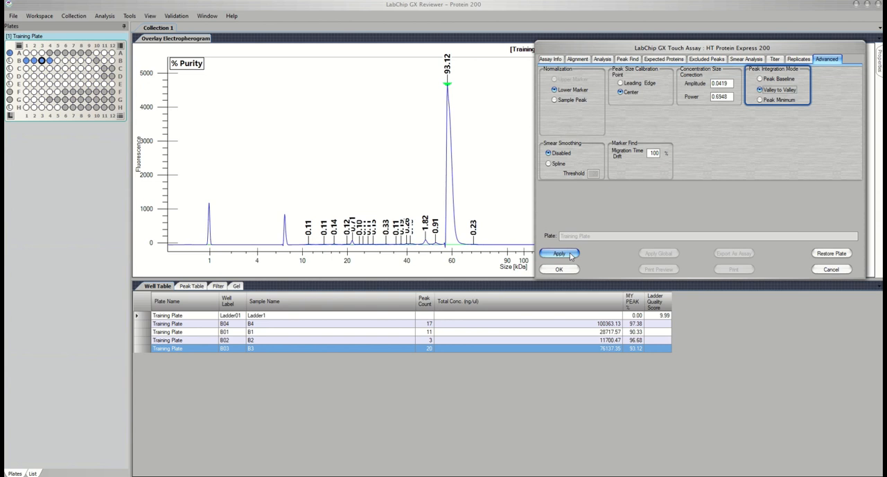
{"action": "left_click", "coordinate": [561, 254]}
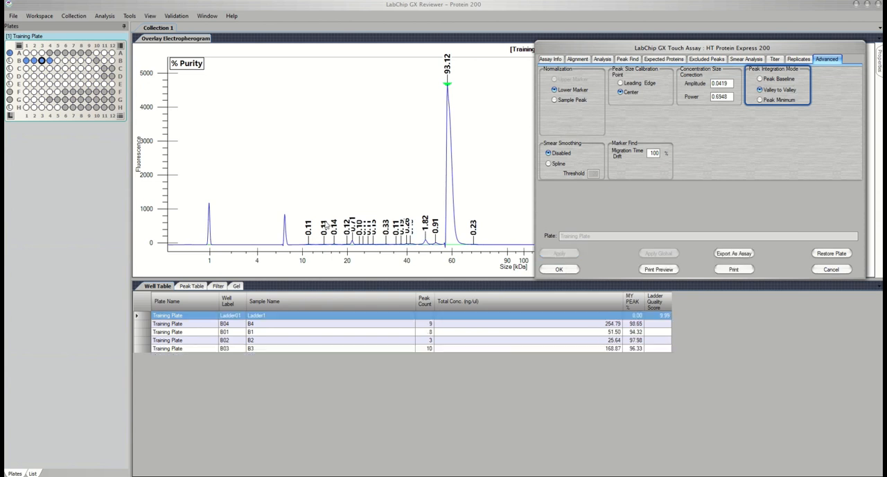
{"action": "left_click", "coordinate": [558, 269]}
- Merge the two adjacent small peaks between about 39 and 44 kDa in well B3's electropherogram, and turn merge mode off
{"action": "left_click_drag", "start_coordinate": [303, 208], "coordinate": [452, 267]}
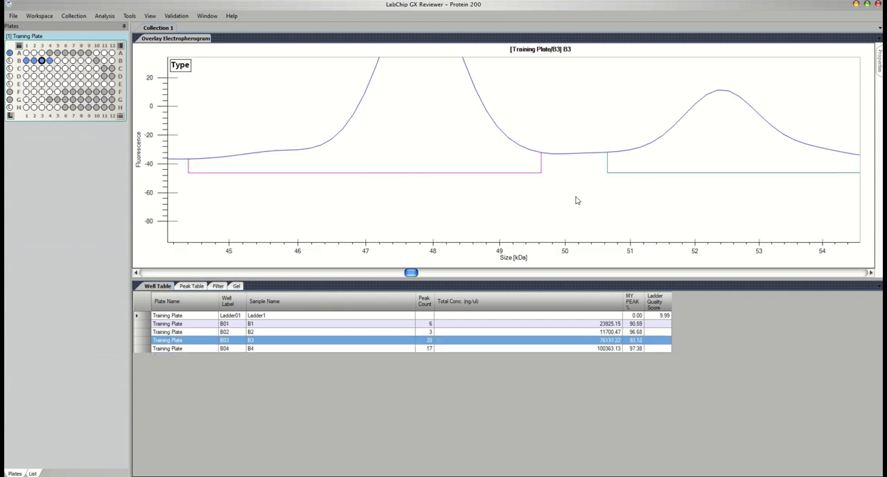
{"action": "right_click", "coordinate": [493, 147]}
{"action": "left_click", "coordinate": [509, 163]}
{"action": "left_click_drag", "start_coordinate": [363, 224], "coordinate": [462, 256]}
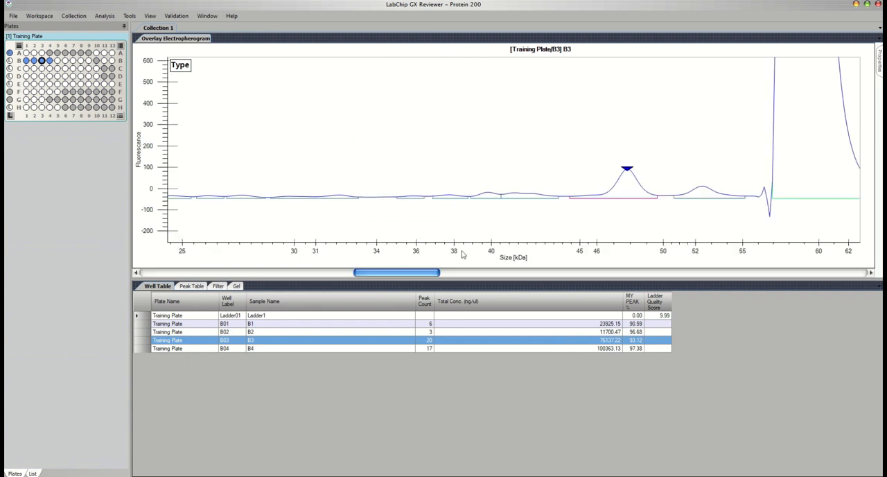
{"action": "right_click", "coordinate": [563, 171]}
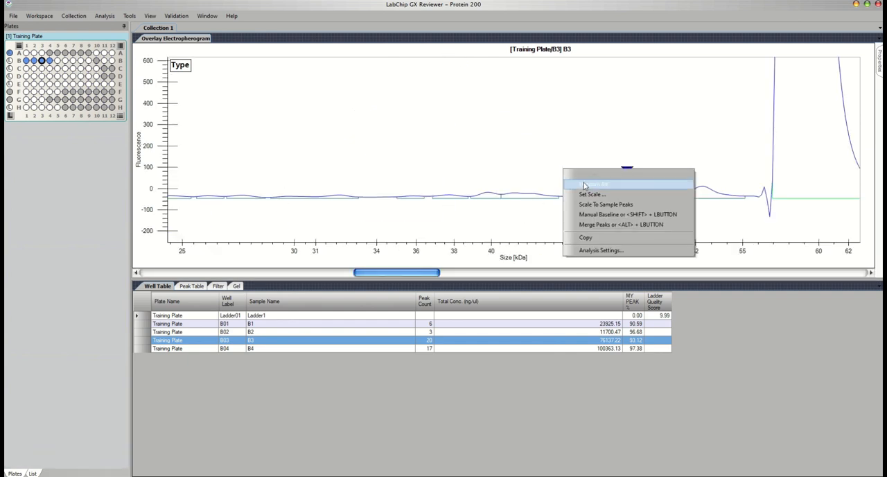
{"action": "left_click", "coordinate": [599, 226]}
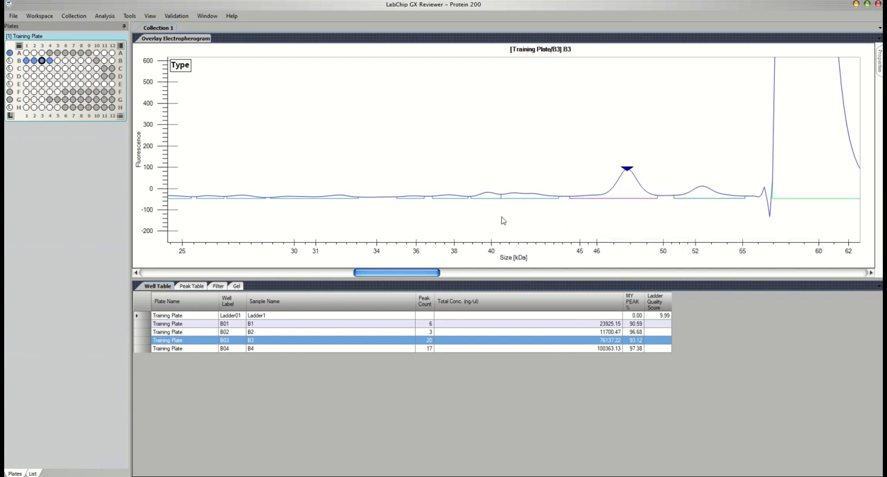
{"action": "left_click_drag", "start_coordinate": [486, 197], "coordinate": [530, 199]}
{"action": "right_click", "coordinate": [548, 178]}
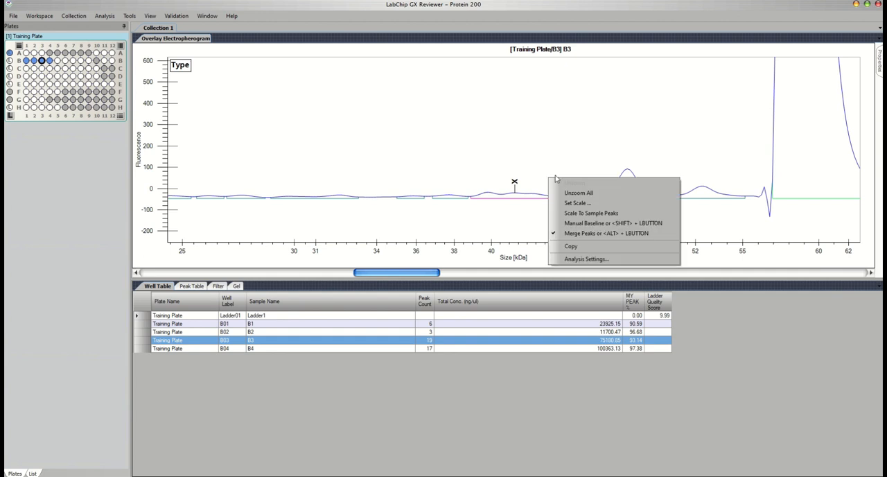
{"action": "left_click", "coordinate": [585, 234]}
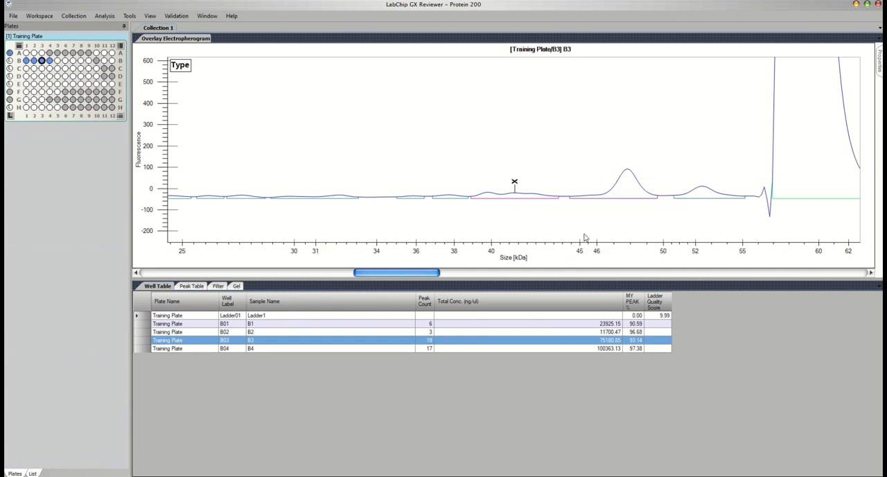
{"action": "right_click", "coordinate": [562, 181]}
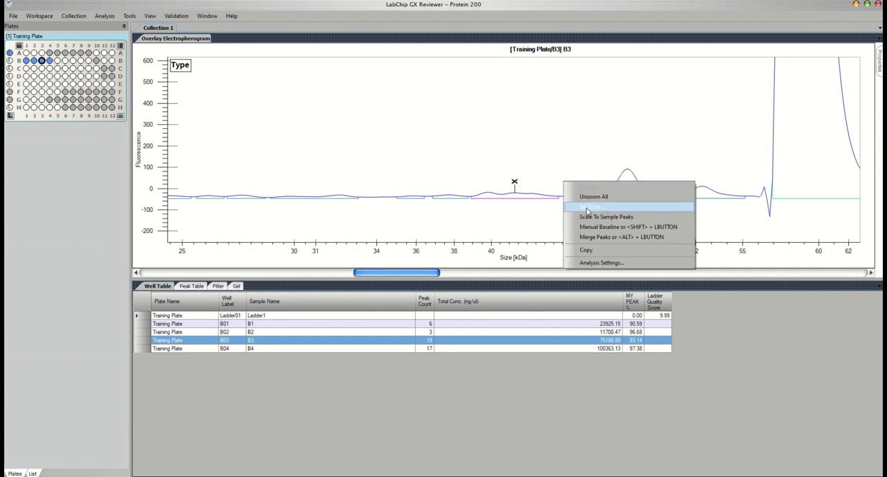
{"action": "left_click", "coordinate": [552, 228]}
- Try to export the plate's analysis settings as an assay file named My ASSAY, and close the settings
{"action": "left_click", "coordinate": [105, 16]}
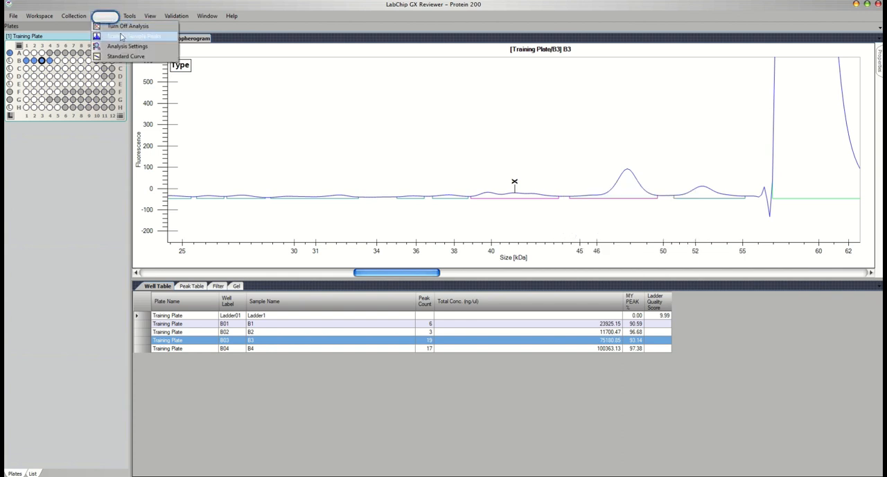
{"action": "left_click", "coordinate": [128, 49]}
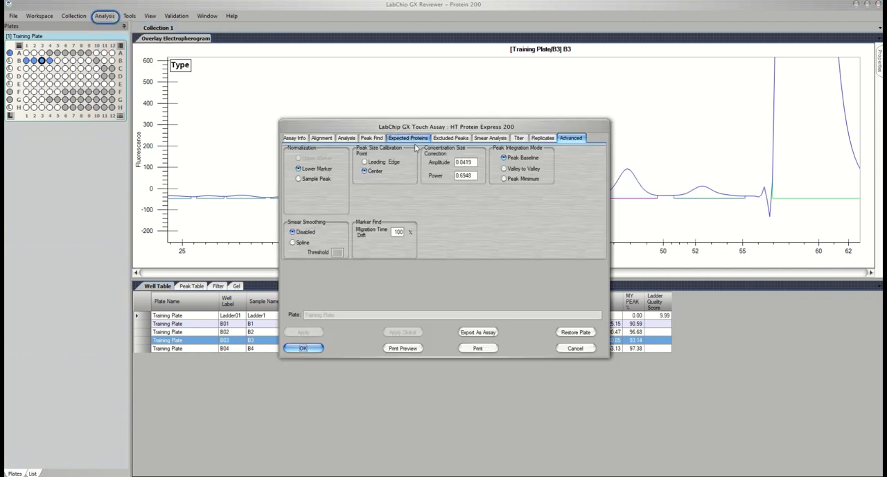
{"action": "left_click", "coordinate": [477, 332]}
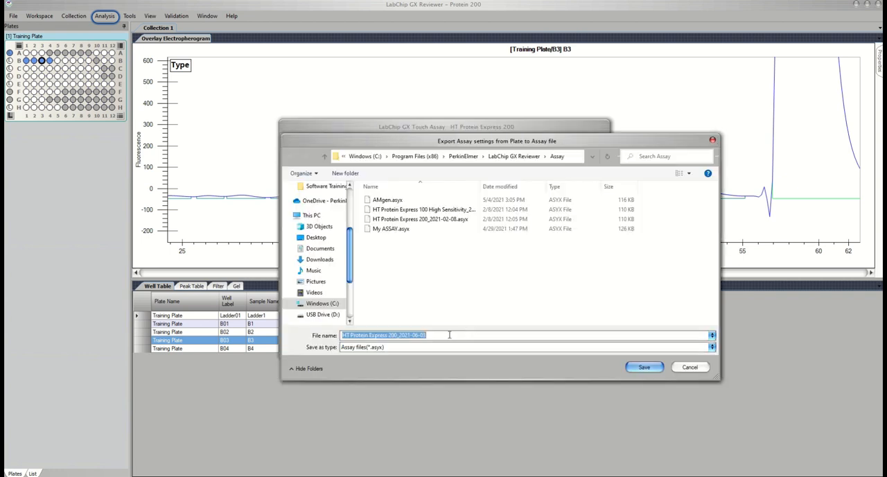
{"action": "type", "text": "My ASSAY"}
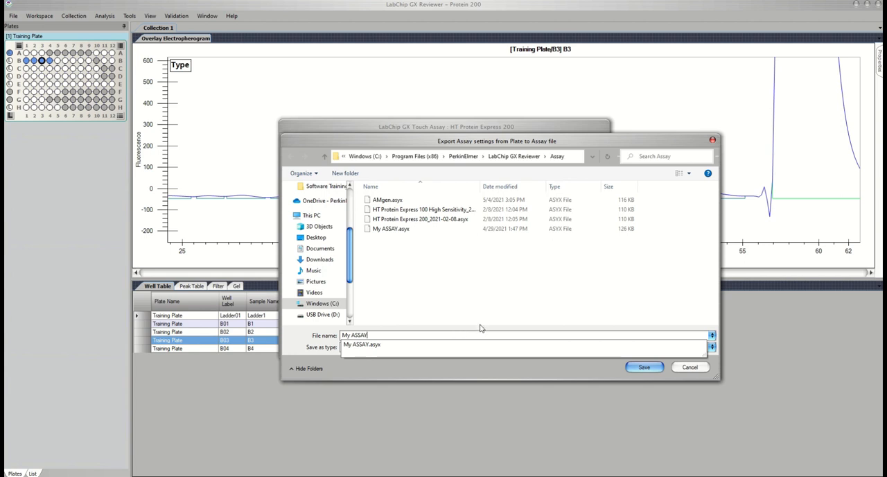
{"action": "left_click", "coordinate": [684, 370]}
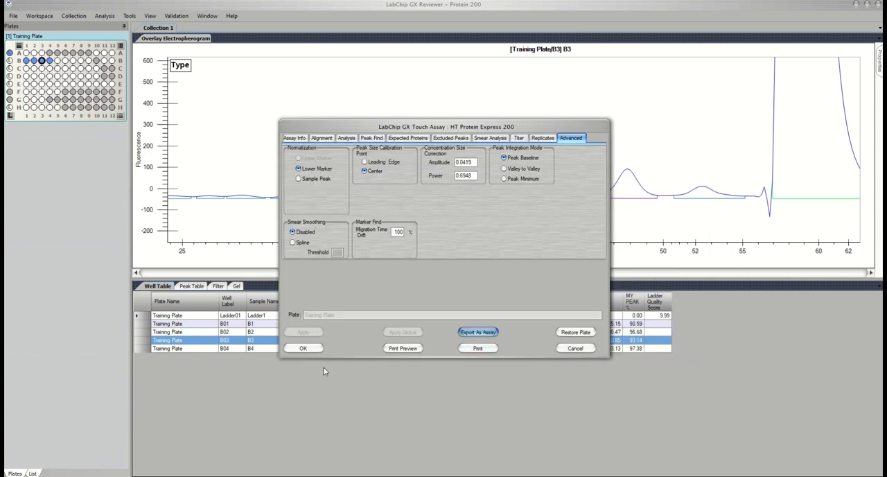
{"action": "left_click", "coordinate": [304, 348]}
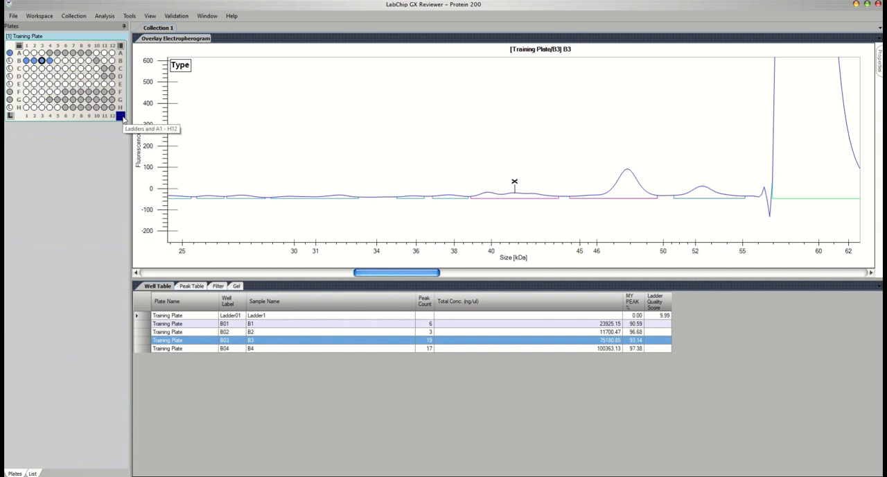
- Select all wells and ladders of the Training Plate, and show the expected peaks in the Sample Name Editor
{"action": "left_click", "coordinate": [120, 115]}
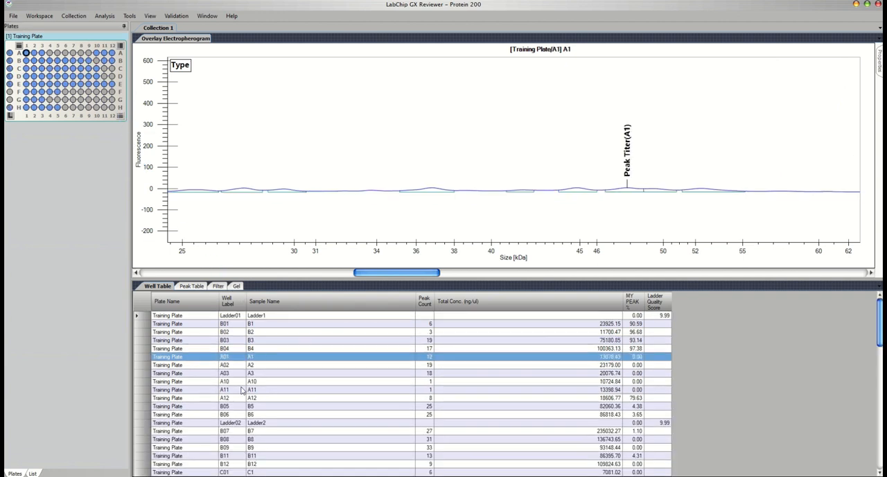
{"action": "left_click", "coordinate": [129, 16]}
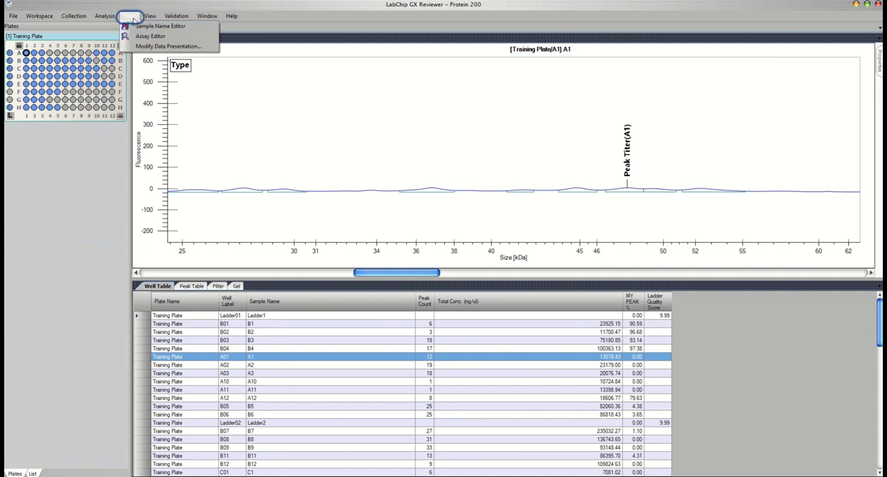
{"action": "left_click", "coordinate": [142, 25]}
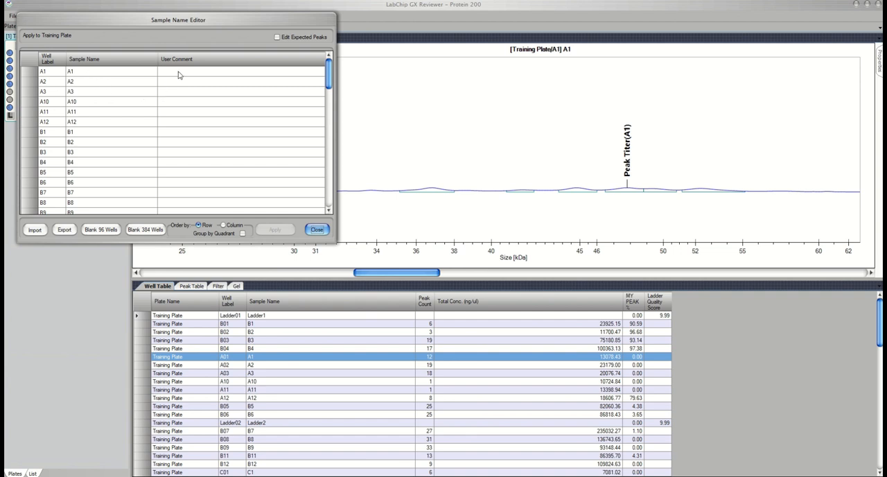
{"action": "left_click", "coordinate": [276, 36]}
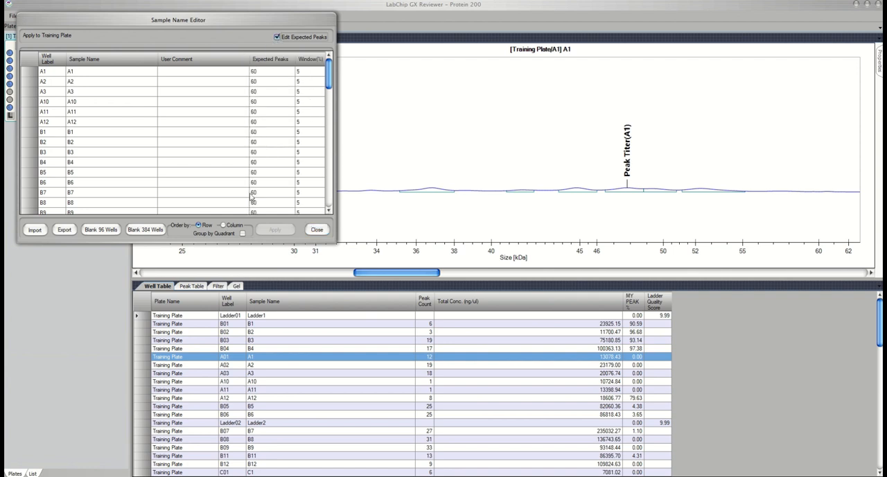
- Export the sample names with their expected peaks as a CSV file named My, and close the editor
{"action": "left_click", "coordinate": [64, 231]}
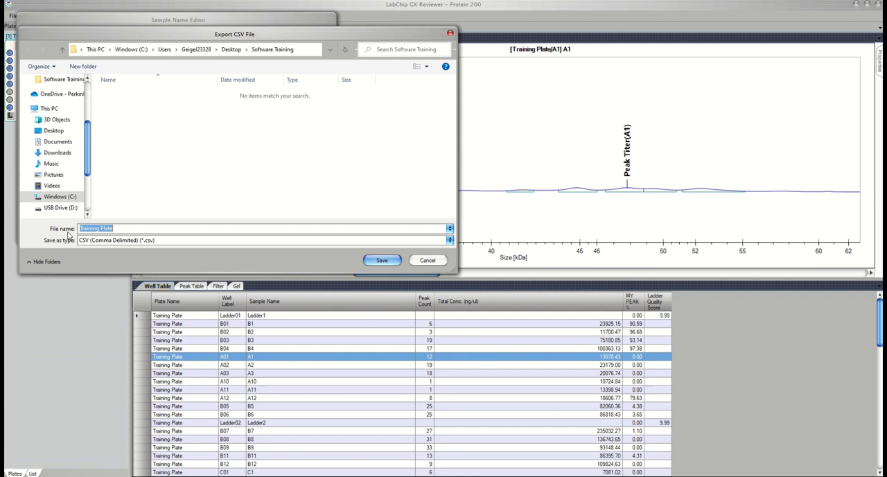
{"action": "type", "text": "My sample names"}
{"action": "left_click", "coordinate": [379, 260]}
{"action": "left_click", "coordinate": [320, 229]}
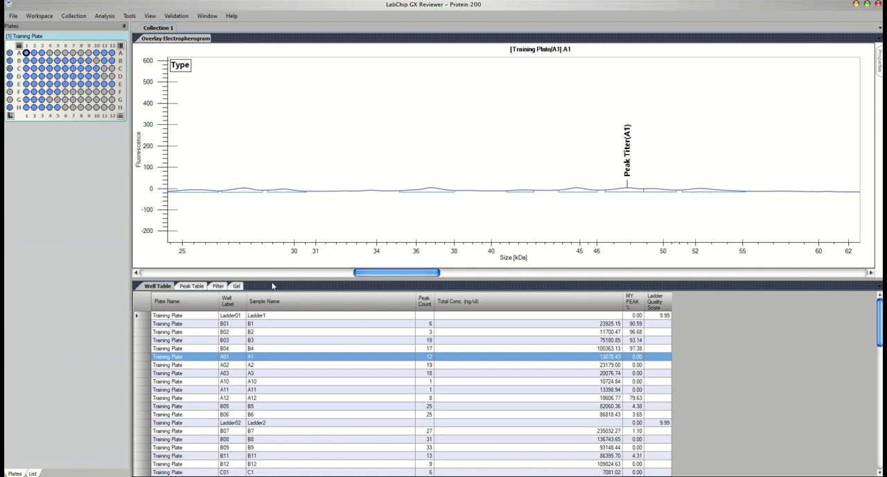
- Show well B3's electropherogram at full range and open the well filter settings
{"action": "right_click", "coordinate": [296, 212]}
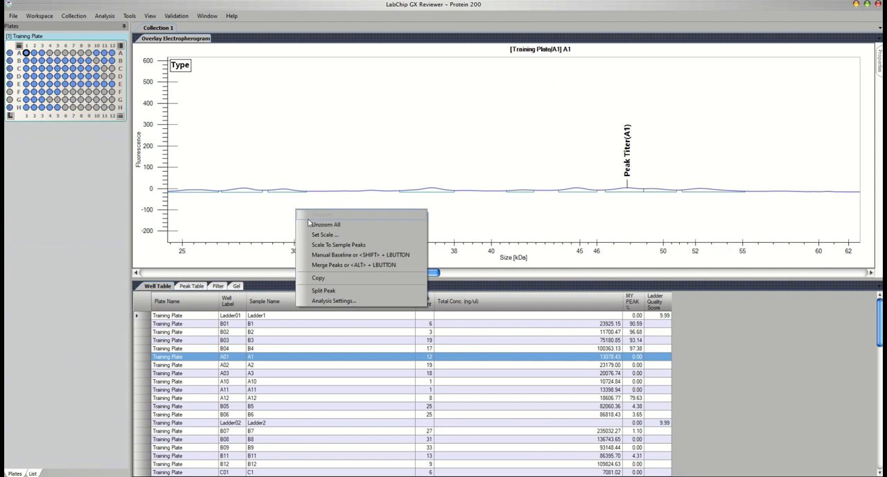
{"action": "left_click", "coordinate": [311, 223]}
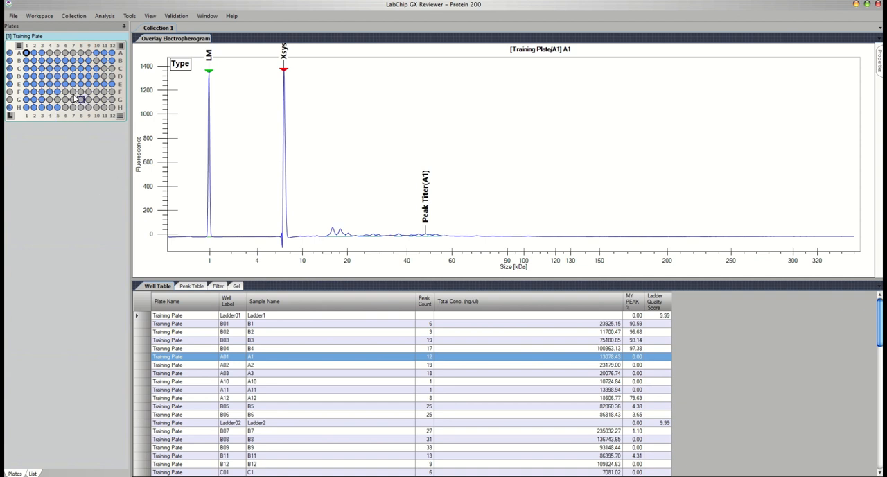
{"action": "left_click", "coordinate": [42, 61]}
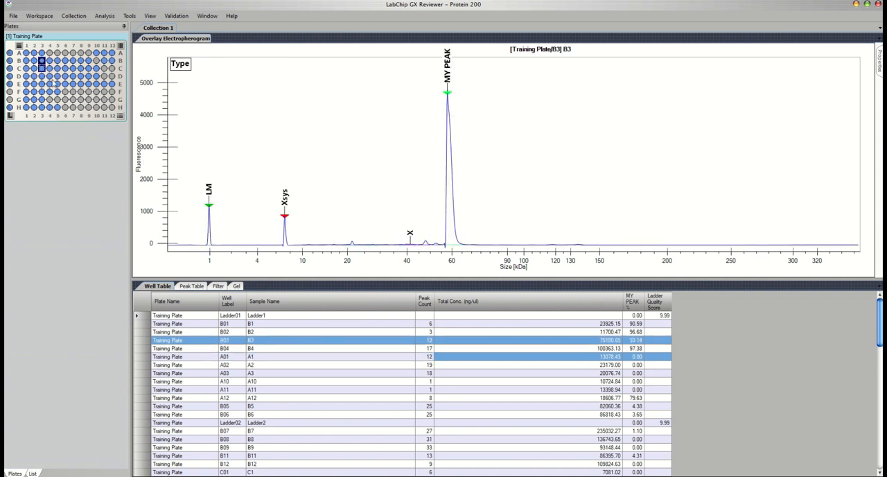
{"action": "left_click", "coordinate": [214, 286]}
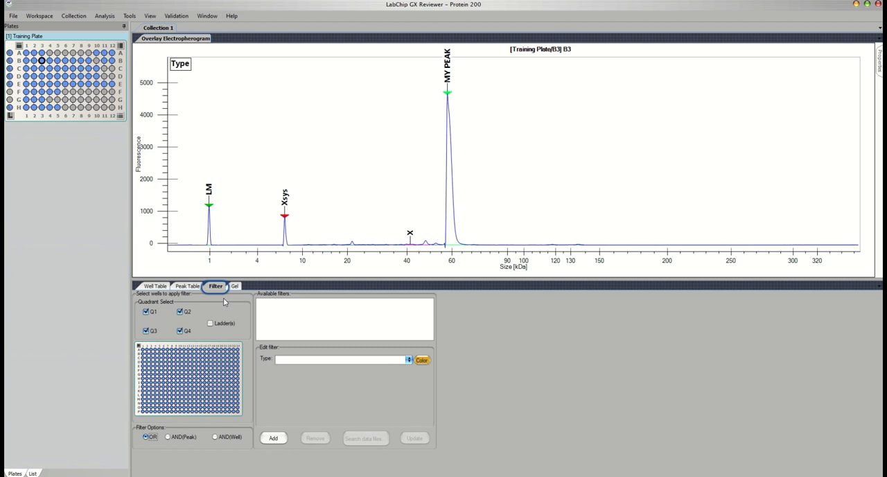
- Add an Expected Peaks filter for an 80 kDa peak with a 10% window, coloured yellow, for all wells
{"action": "left_click", "coordinate": [402, 359]}
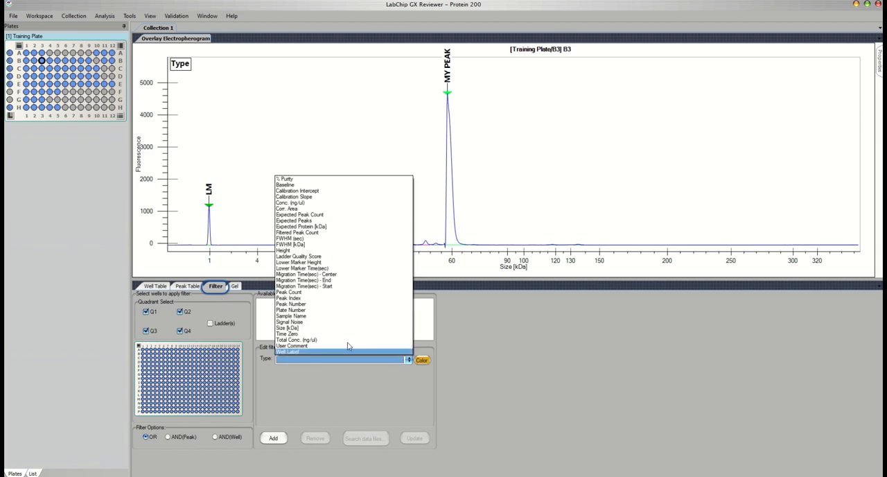
{"action": "left_click", "coordinate": [302, 221]}
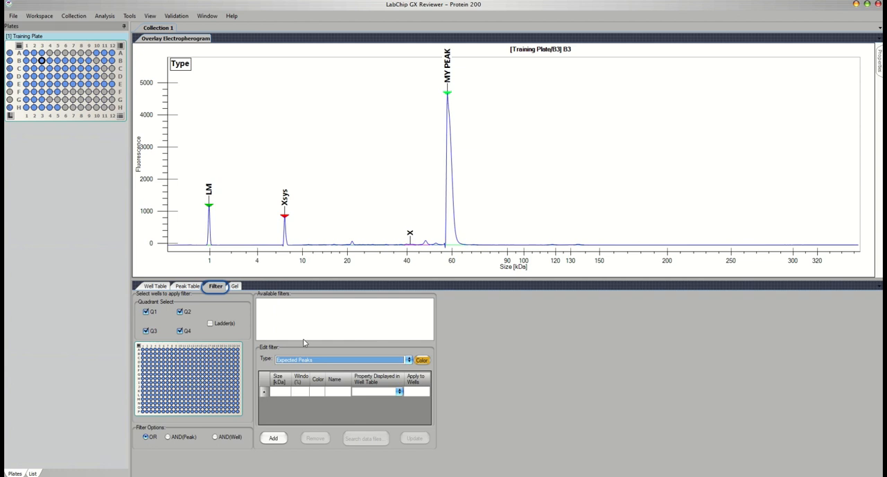
{"action": "left_click", "coordinate": [283, 394]}
{"action": "type", "text": "80"}
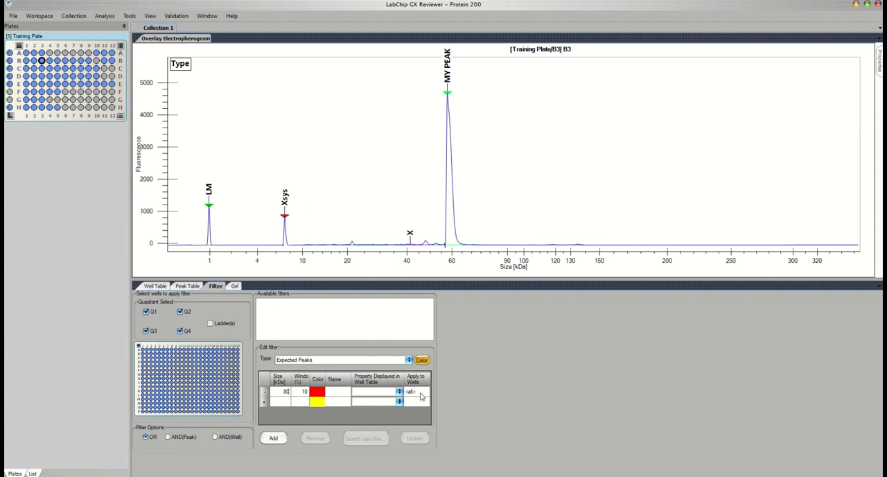
{"action": "left_click", "coordinate": [317, 392]}
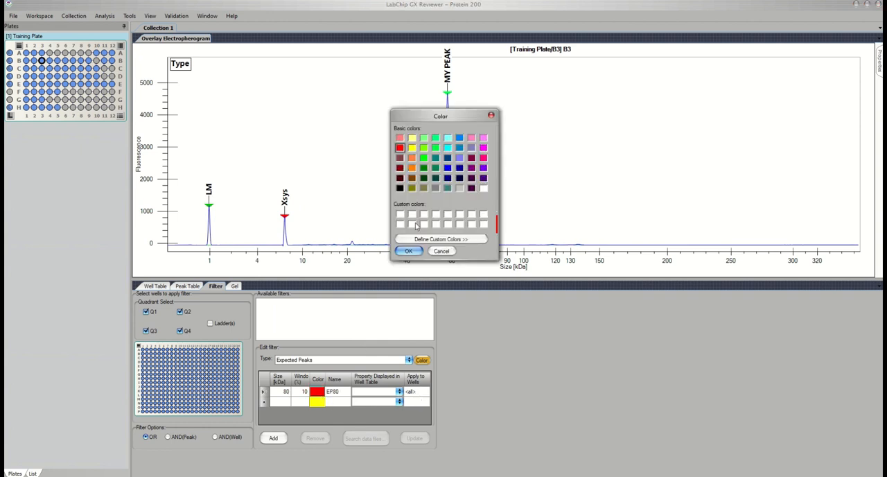
{"action": "left_click", "coordinate": [413, 148]}
{"action": "left_click", "coordinate": [409, 250]}
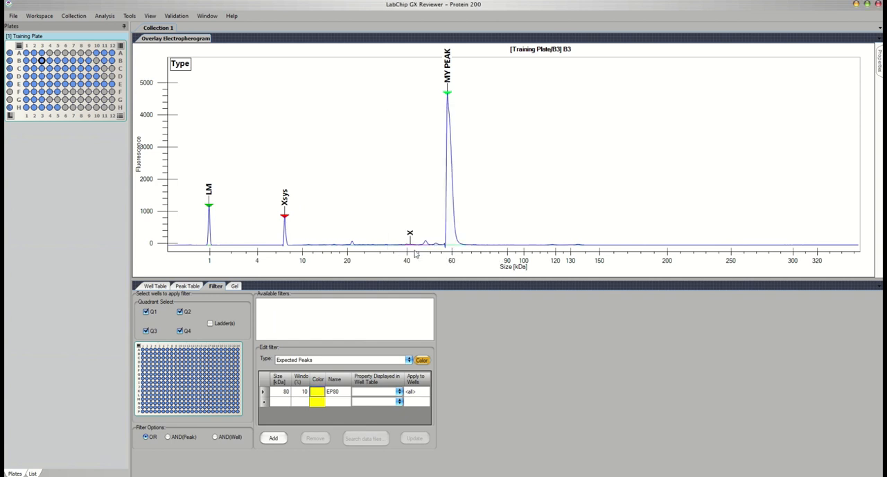
{"action": "left_click", "coordinate": [273, 438]}
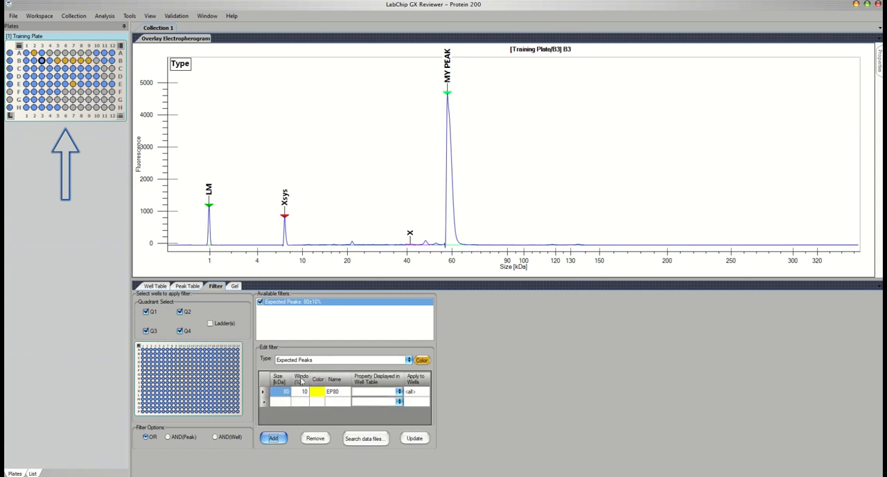
- Add a % Purity filter for values greater than 80, coloured cyan
{"action": "left_click", "coordinate": [404, 361]}
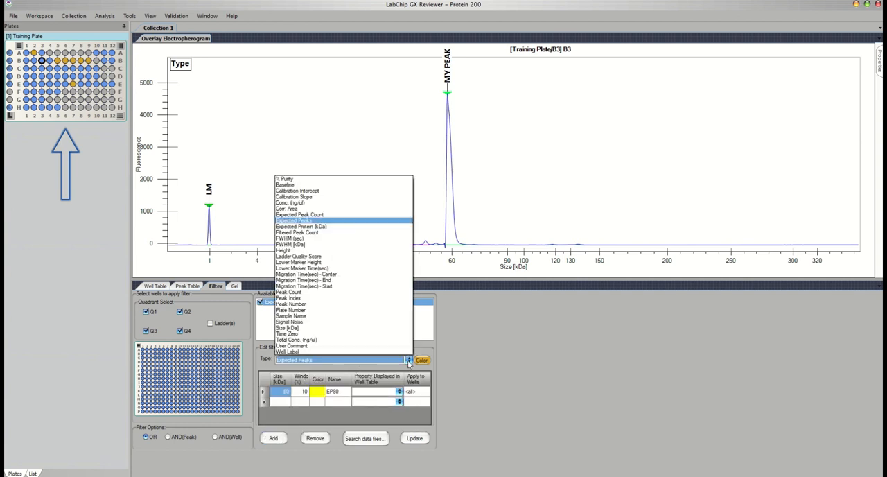
{"action": "left_click", "coordinate": [290, 178]}
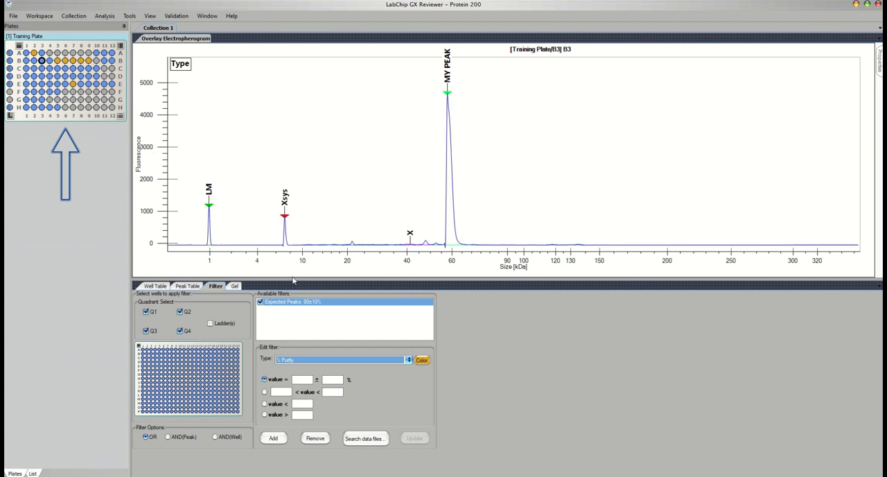
{"action": "left_click", "coordinate": [268, 416]}
{"action": "left_click", "coordinate": [302, 415]}
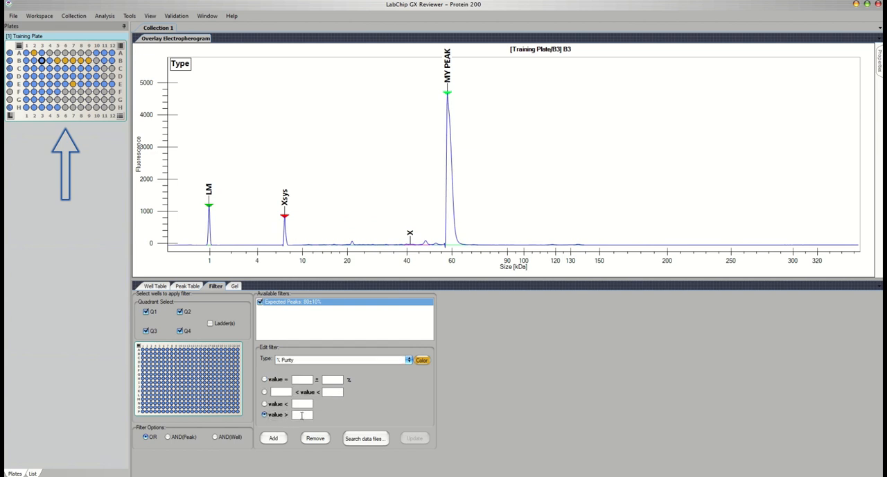
{"action": "left_click", "coordinate": [422, 359]}
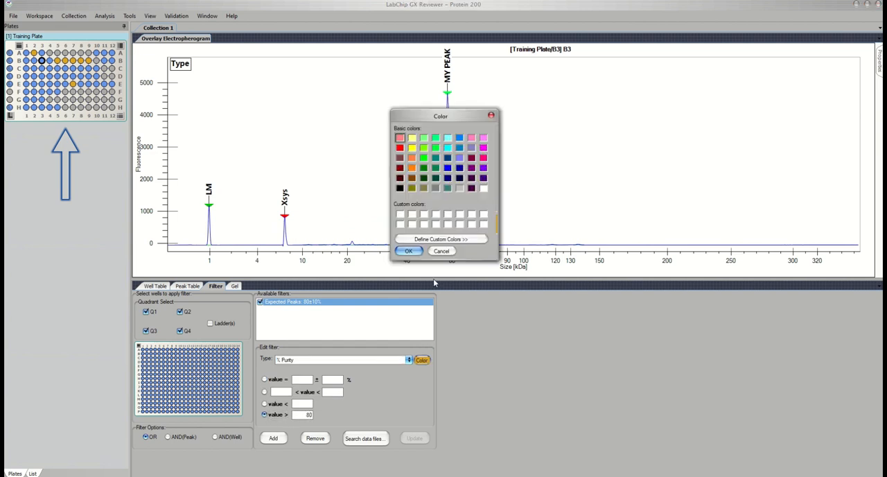
{"action": "left_click", "coordinate": [448, 147]}
{"action": "left_click", "coordinate": [408, 250]}
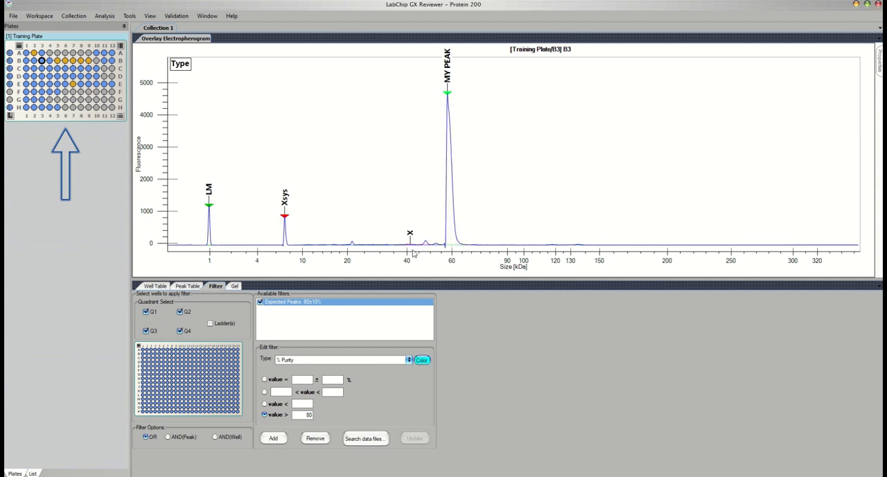
{"action": "left_click", "coordinate": [273, 441]}
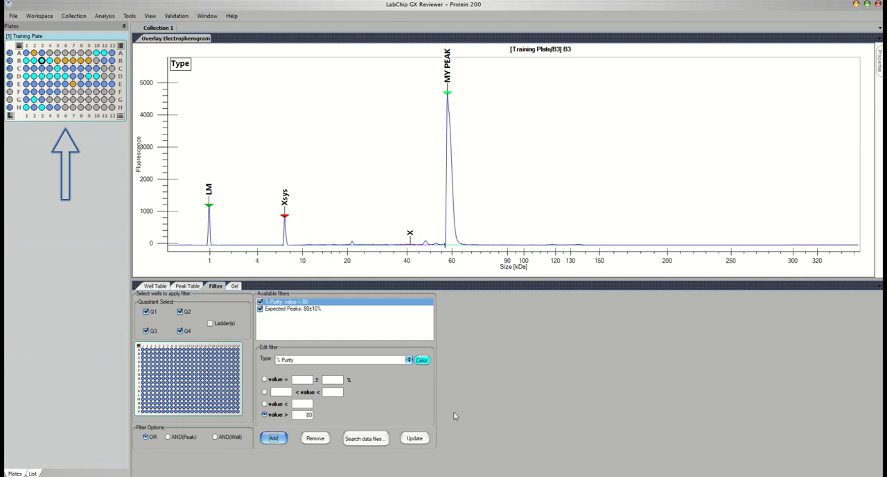
- Combine the purity and expected peaks filters with the AND(Peak) option, and remove both filters
{"action": "left_click", "coordinate": [308, 310]}
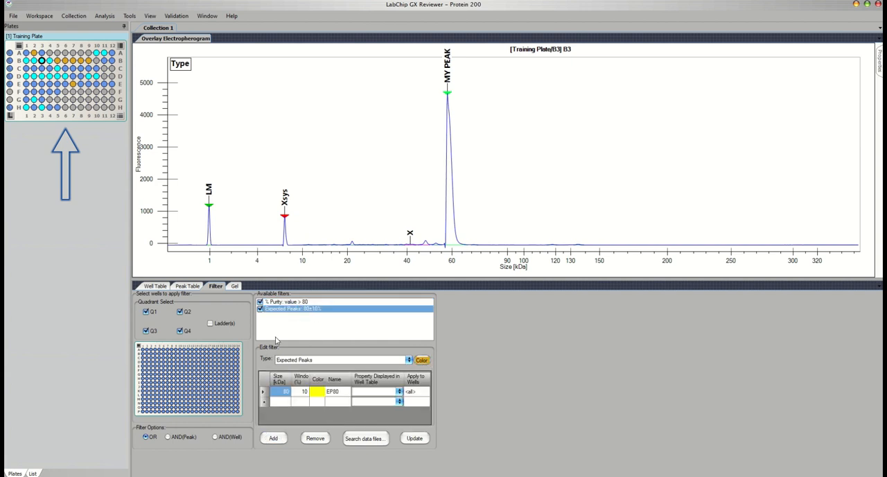
{"action": "left_click", "coordinate": [293, 303]}
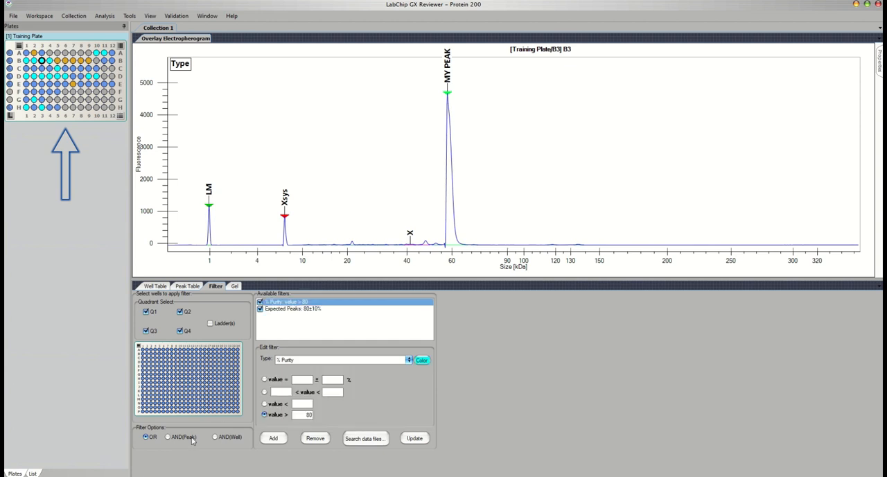
{"action": "left_click", "coordinate": [168, 437]}
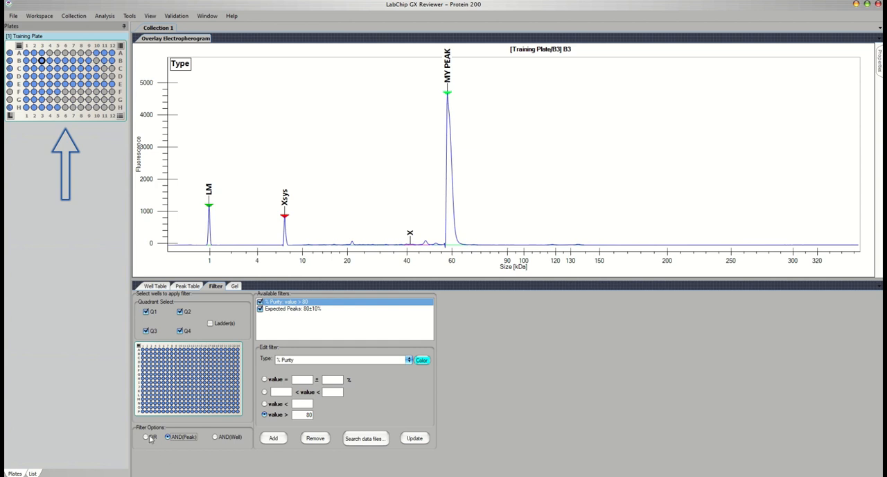
{"action": "left_click", "coordinate": [314, 438]}
{"action": "left_click", "coordinate": [315, 438]}
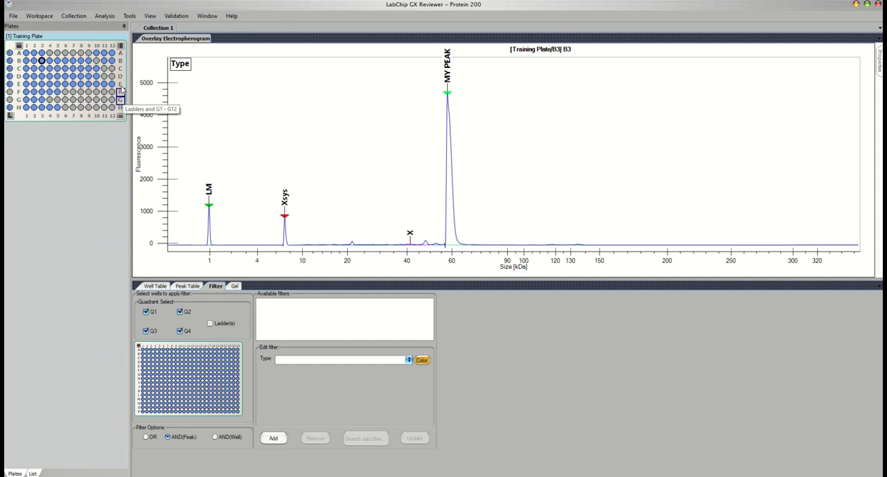
- Apply the template file Test Template from the Desktop folder to the collection
{"action": "left_click", "coordinate": [78, 21]}
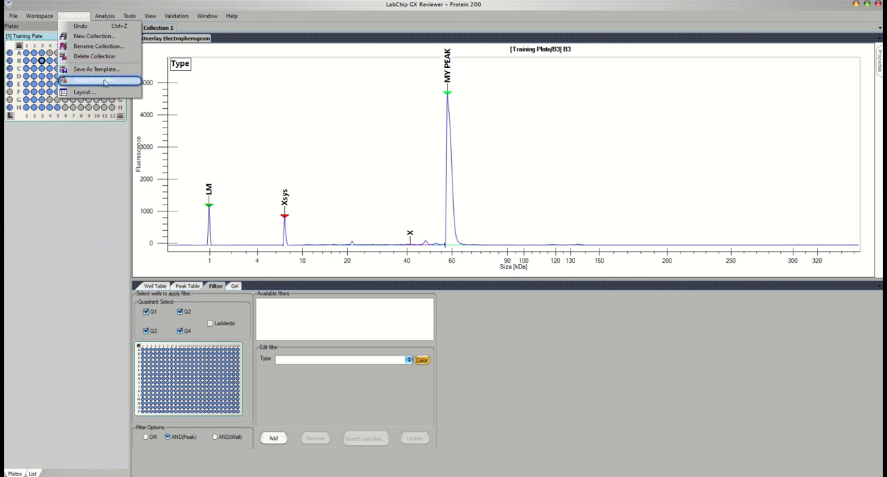
{"action": "left_click", "coordinate": [104, 83]}
{"action": "left_click", "coordinate": [126, 176]}
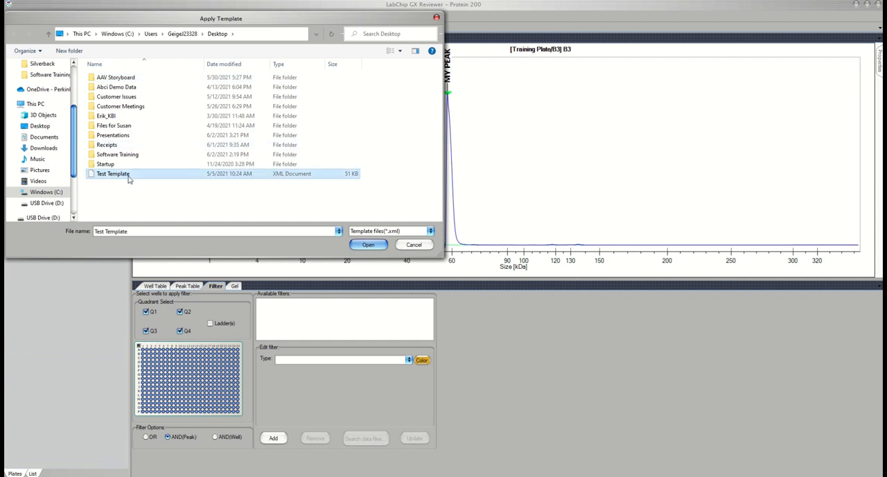
{"action": "double_click", "coordinate": [128, 176]}
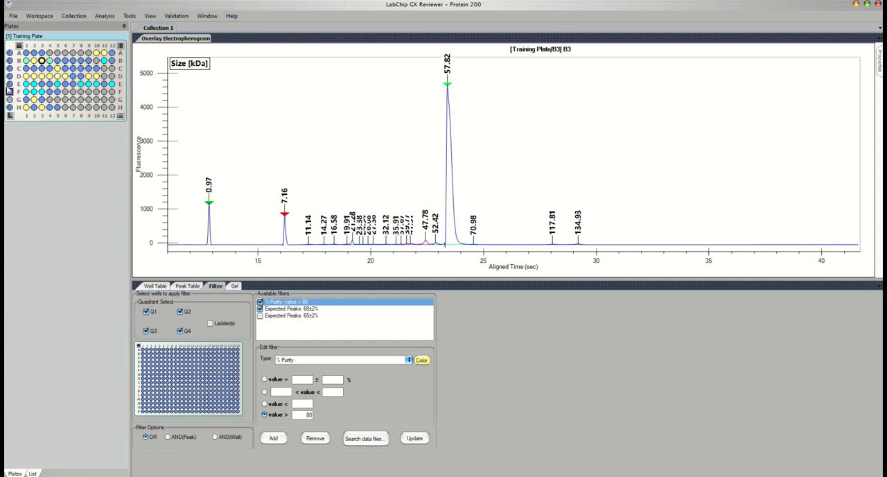
- Include raw data in the collection's export, and briefly enable the electropherogram and overlay electropherogram options
{"action": "left_click", "coordinate": [12, 16]}
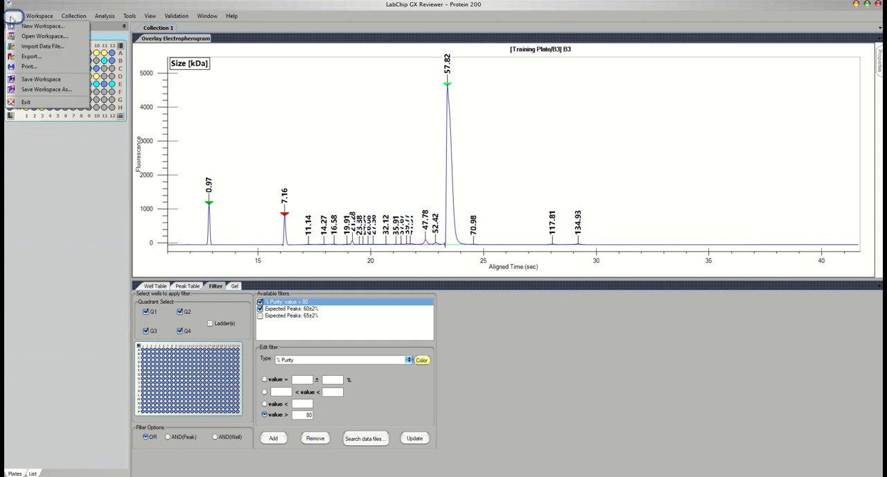
{"action": "left_click", "coordinate": [42, 58]}
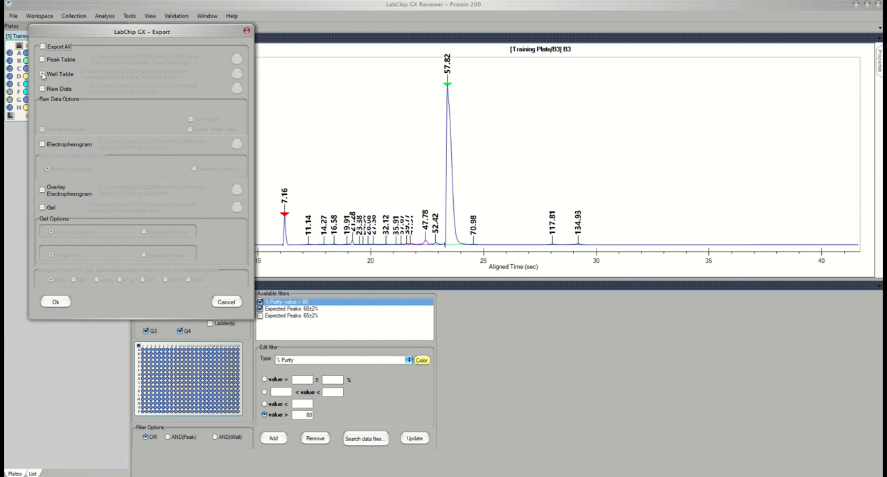
{"action": "left_click", "coordinate": [42, 89]}
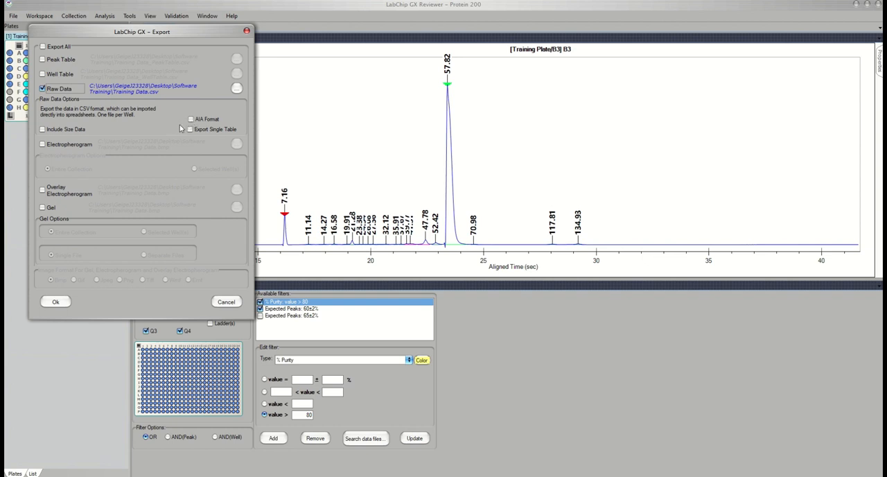
{"action": "left_click", "coordinate": [43, 145]}
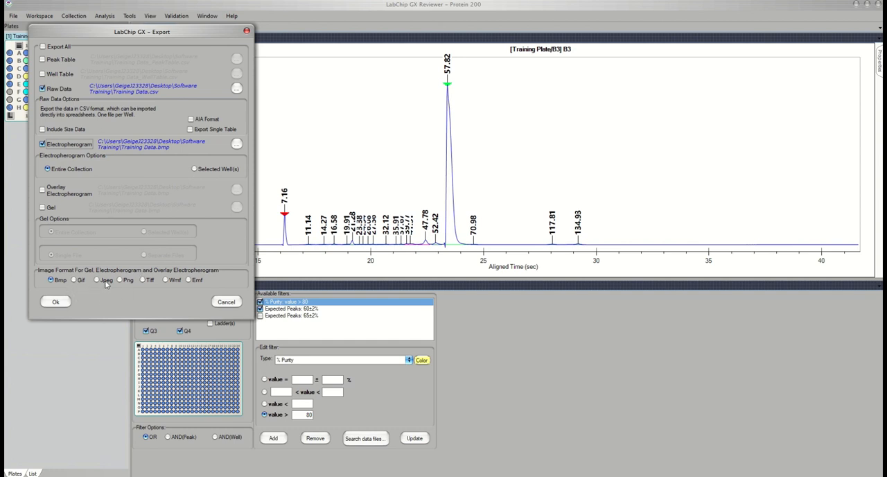
{"action": "left_click", "coordinate": [42, 144]}
{"action": "left_click", "coordinate": [42, 190]}
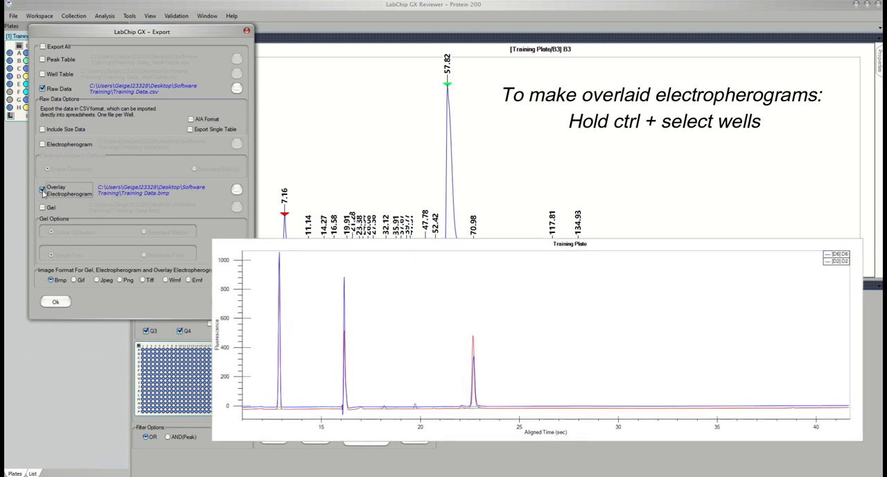
{"action": "left_click", "coordinate": [42, 190]}
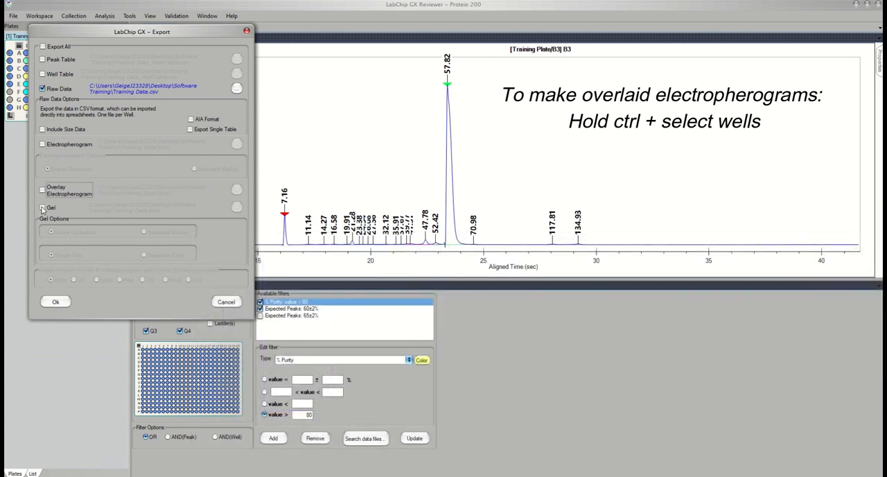
- Include the gel image in the export in Tiff format, and cancel the export
{"action": "left_click", "coordinate": [42, 207]}
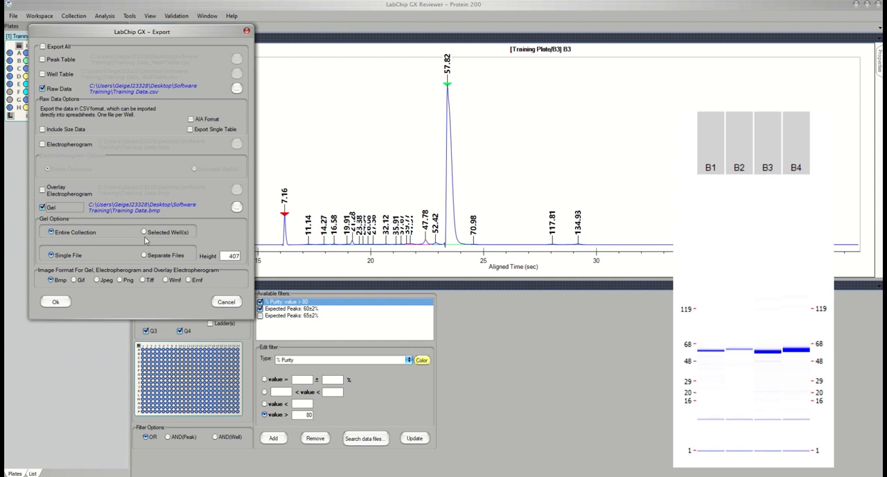
{"action": "left_click", "coordinate": [120, 280]}
{"action": "left_click", "coordinate": [144, 280]}
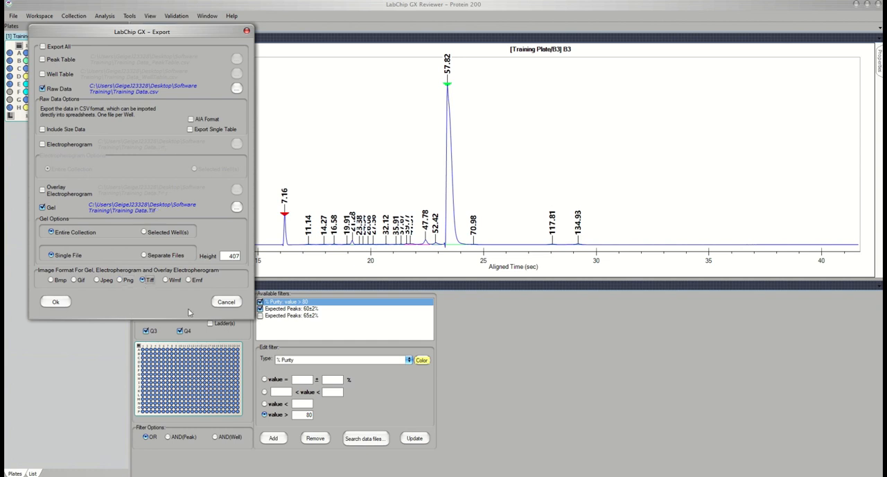
{"action": "left_click", "coordinate": [226, 302]}
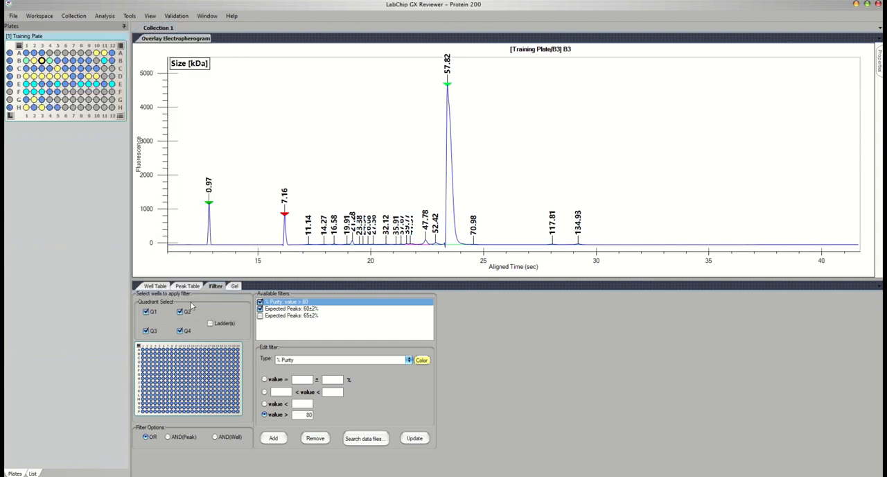
- Preview the Training Plate's replicate report for MY PEAK % Purity at 150% zoom and examine its statistics columns
{"action": "left_click", "coordinate": [14, 16]}
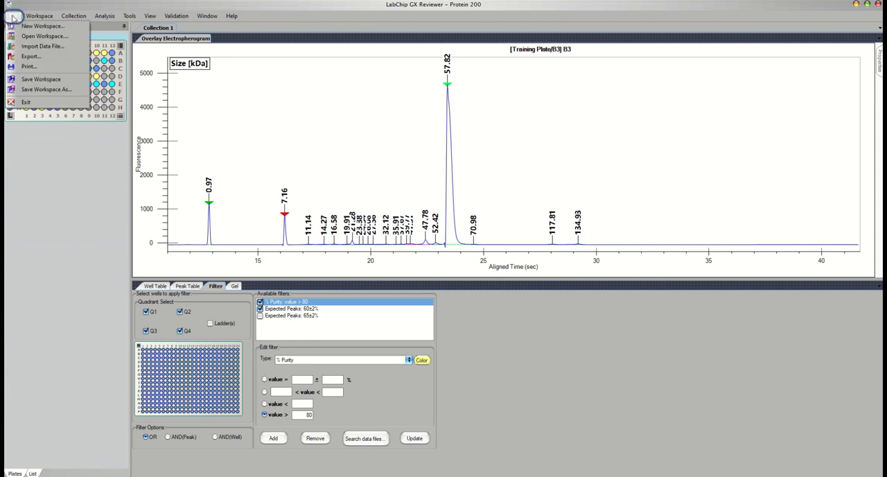
{"action": "left_click", "coordinate": [38, 68]}
{"action": "left_click", "coordinate": [178, 160]}
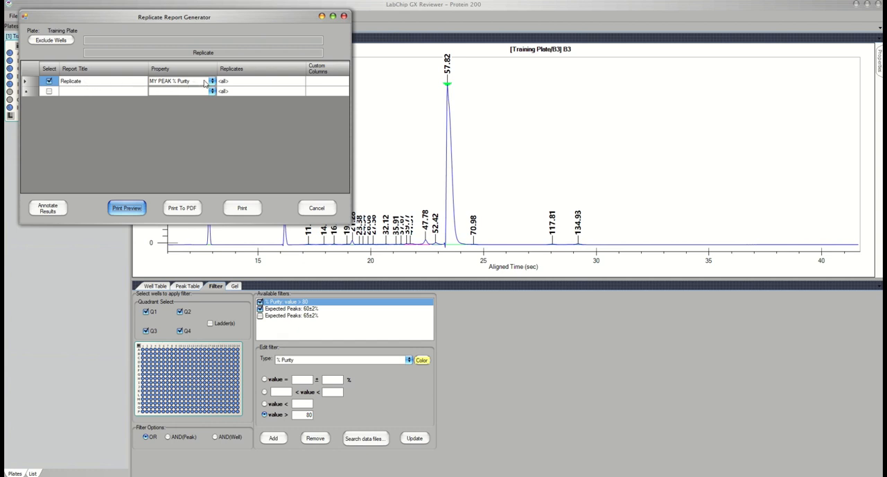
{"action": "left_click", "coordinate": [132, 207]}
{"action": "left_click", "coordinate": [88, 79]}
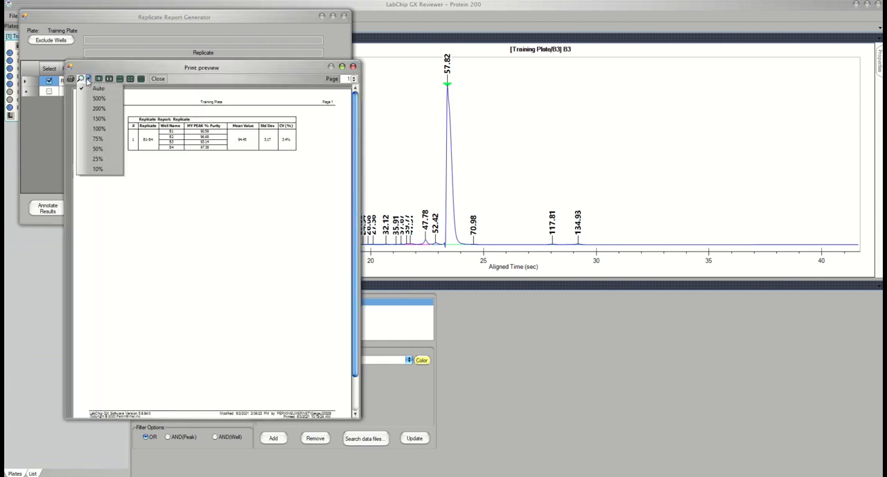
{"action": "left_click", "coordinate": [94, 116]}
{"action": "left_click_drag", "start_coordinate": [159, 414], "coordinate": [251, 425]}
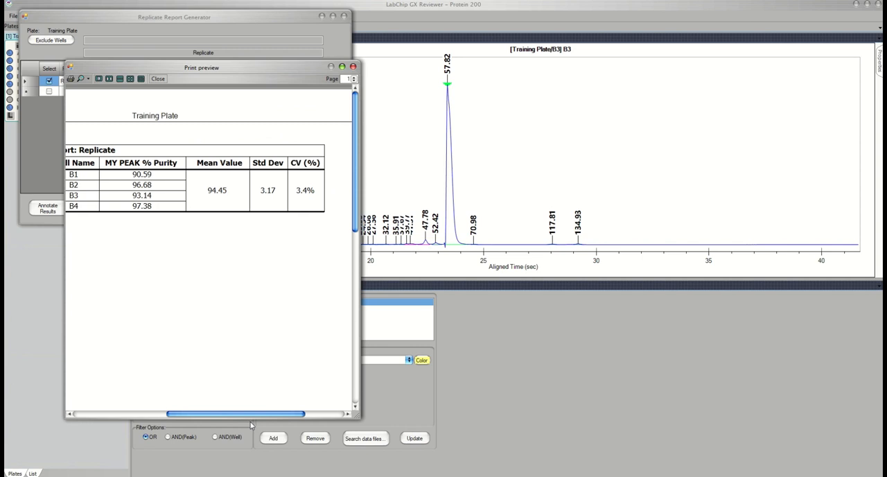